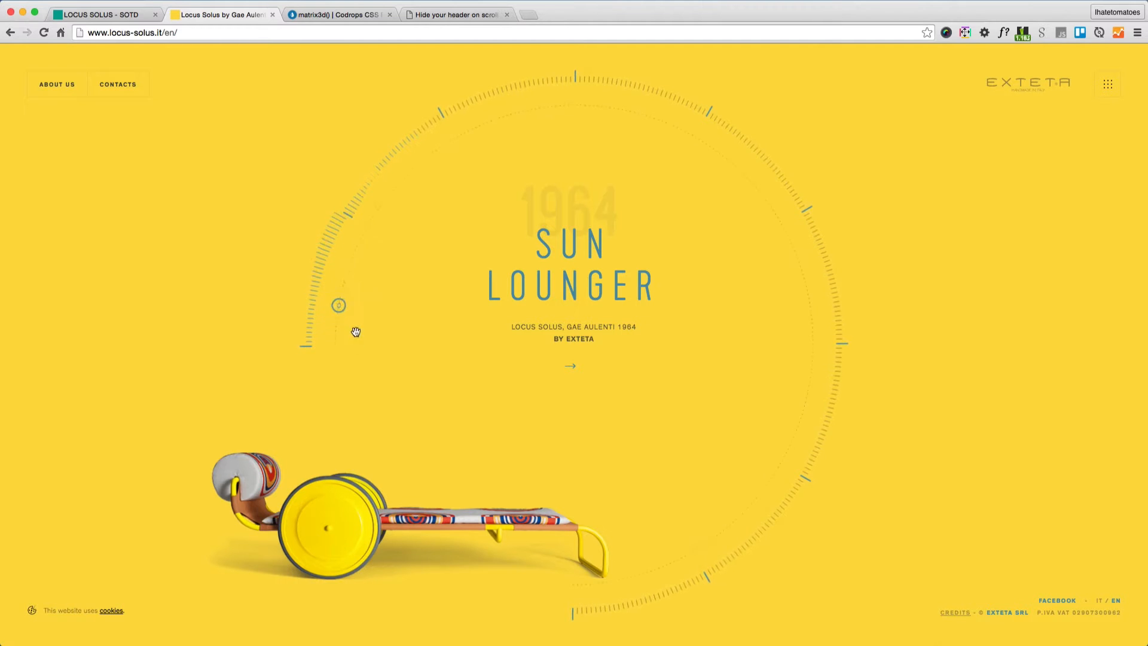
# - Switch the dial between Gae Aulenti and Sun Lounger, then open the Floor Lamp product page
pyautogui.click(339, 306)
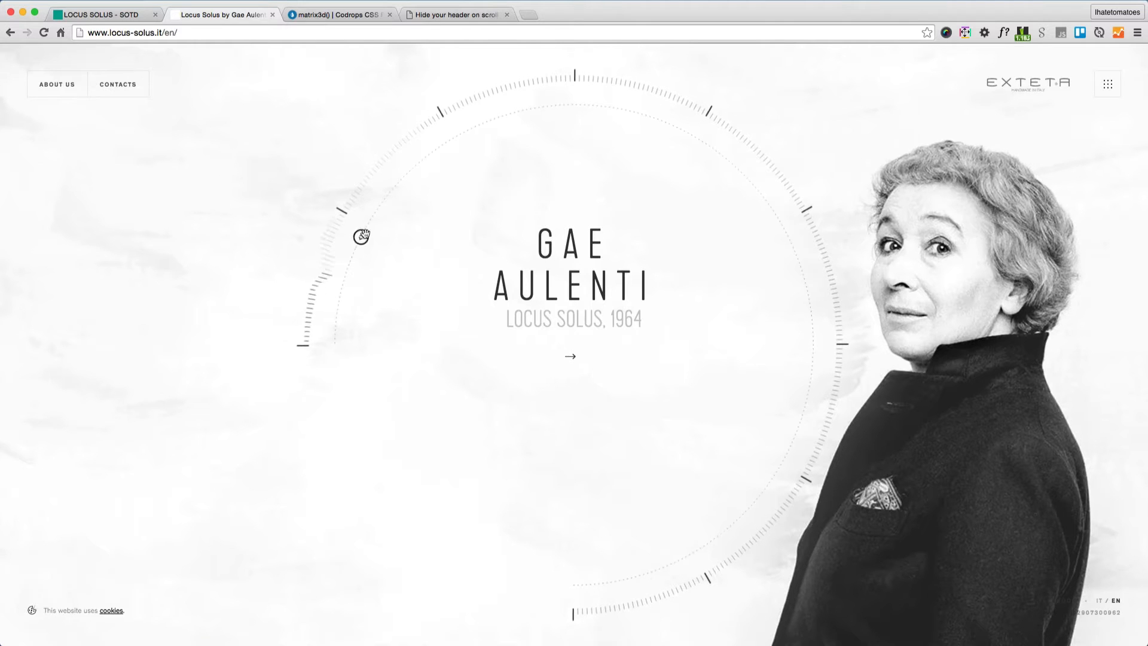
pyautogui.click(368, 226)
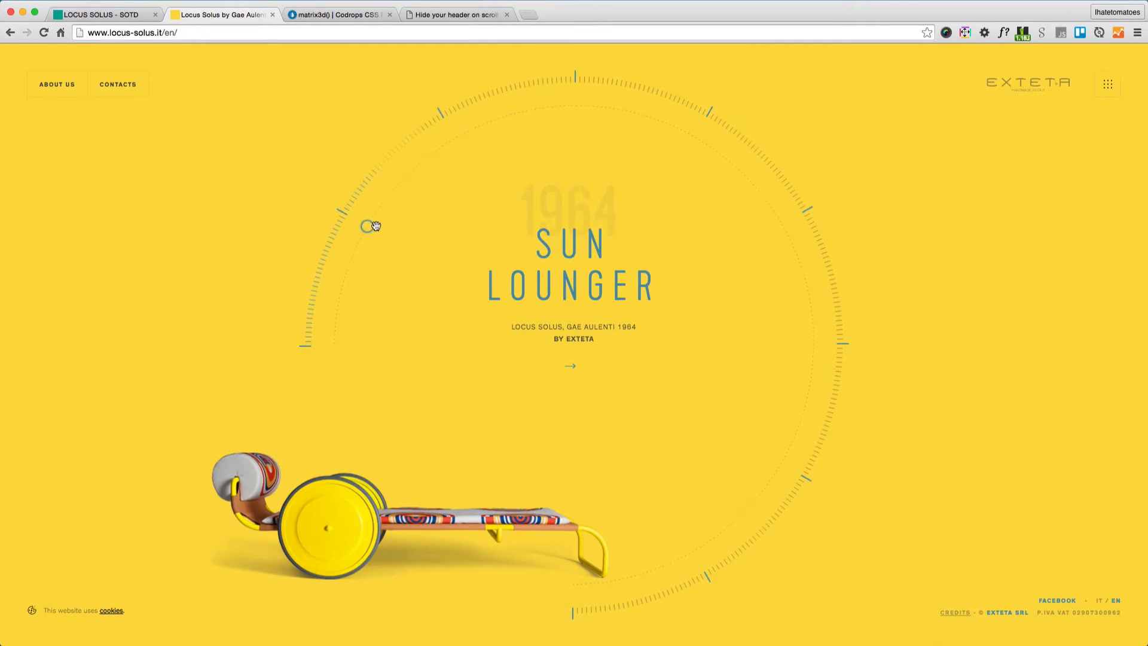
pyautogui.click(570, 365)
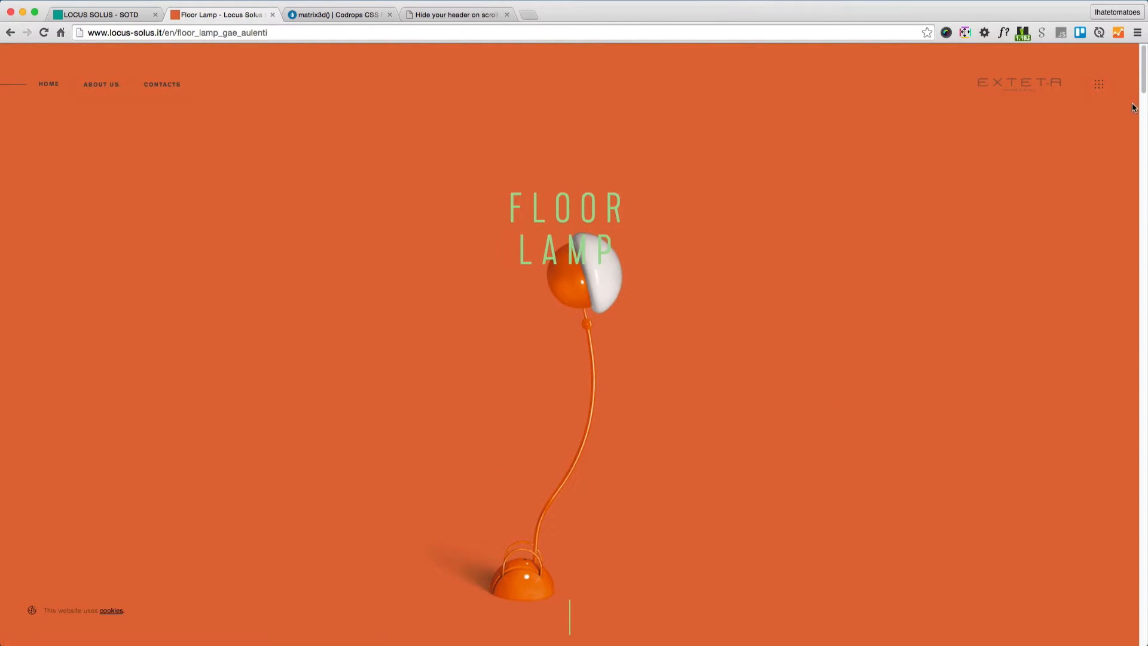
pyautogui.moveTo(1143, 83); pyautogui.dragTo(1142, 226)
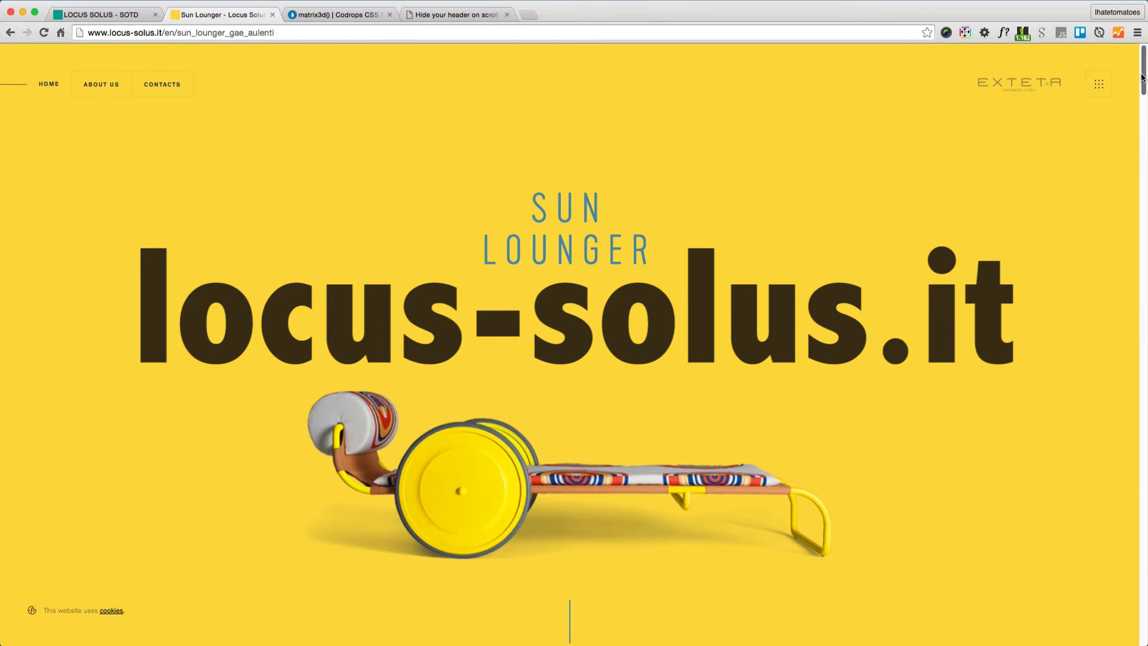
pyautogui.moveTo(1142, 79)
pyautogui.mouseDown()
pyautogui.moveTo(1142, 154)
pyautogui.moveTo(1142, 89)
pyautogui.mouseUp()
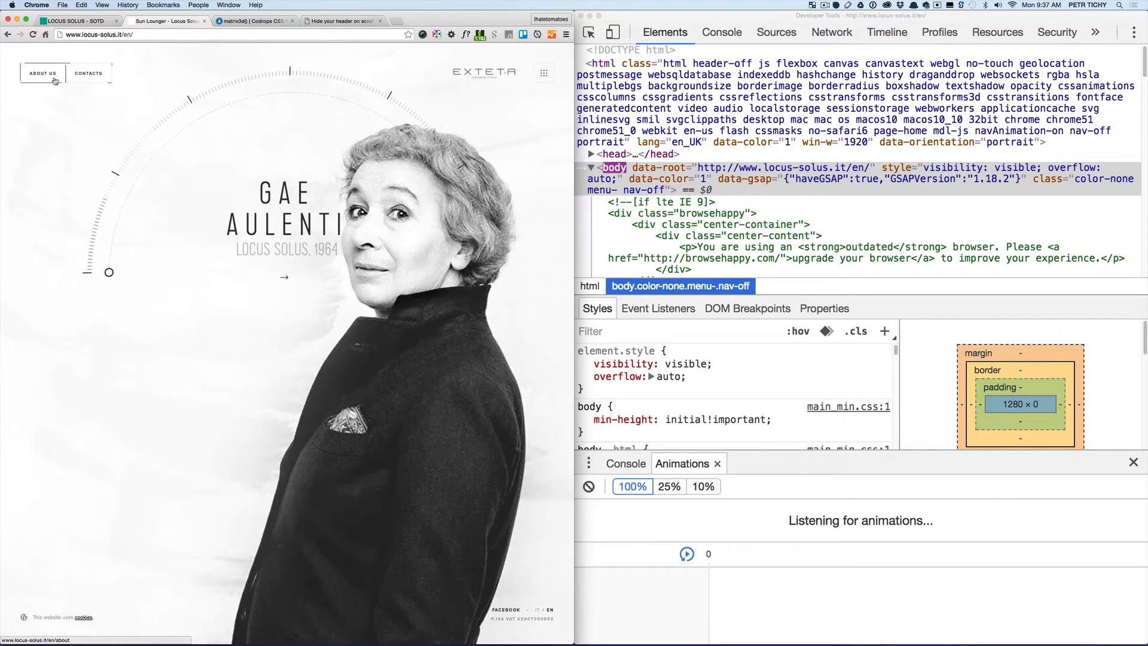
# - Inspect the CONTACTS link and reveal the forced element state options with a taller Styles pane
pyautogui.rightClick(89, 81)
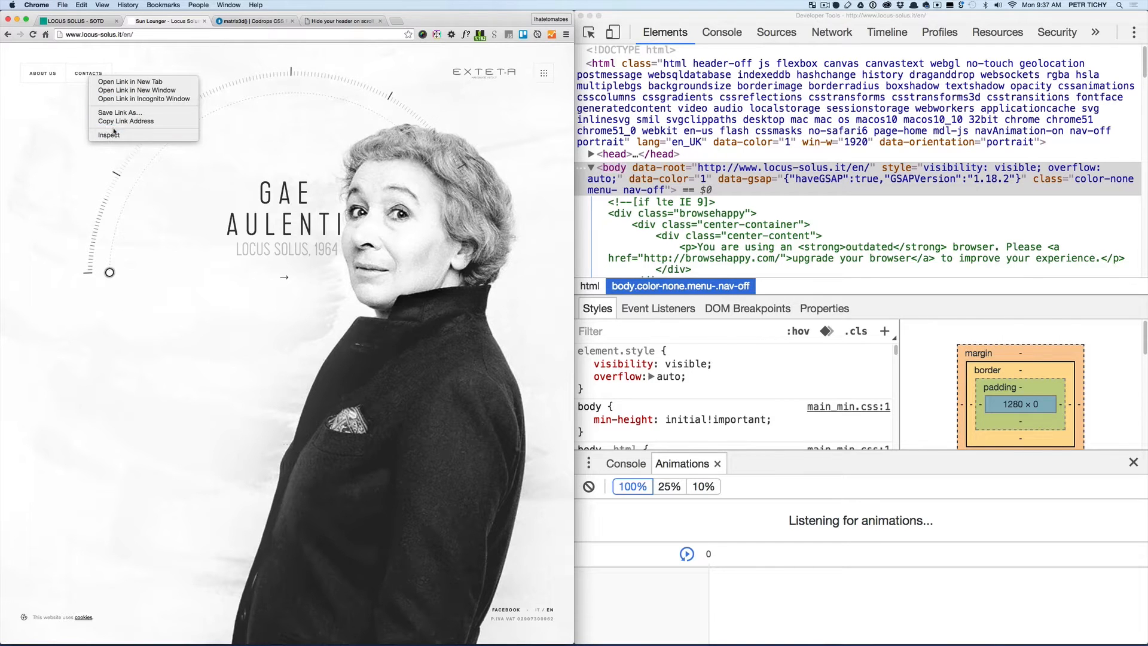
pyautogui.click(108, 135)
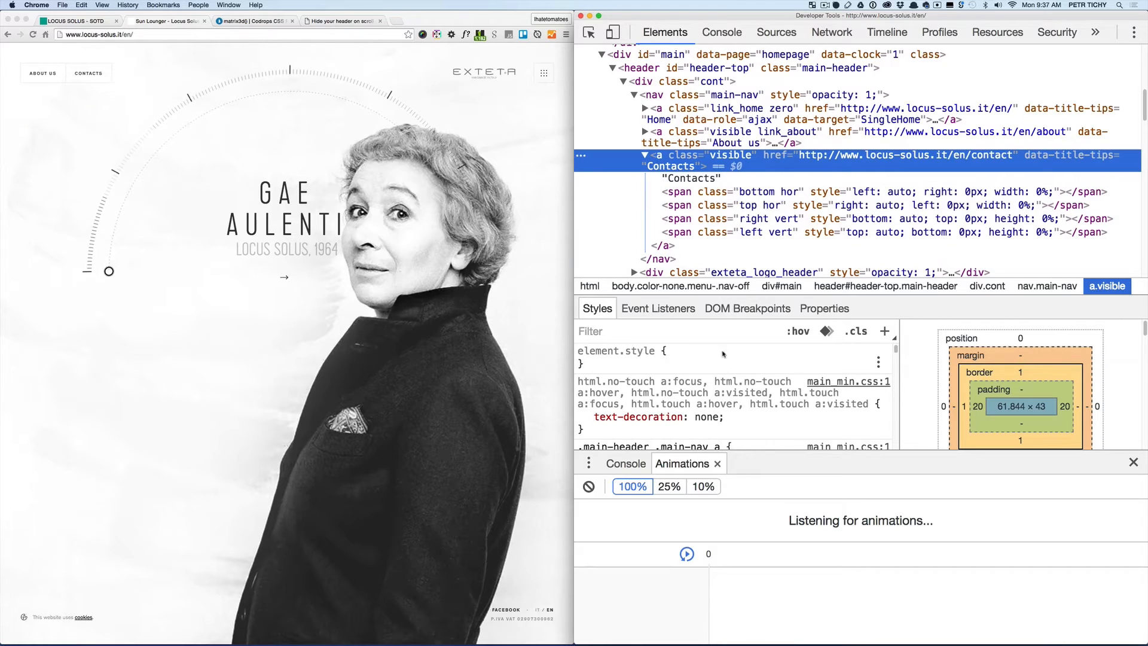
pyautogui.click(777, 455)
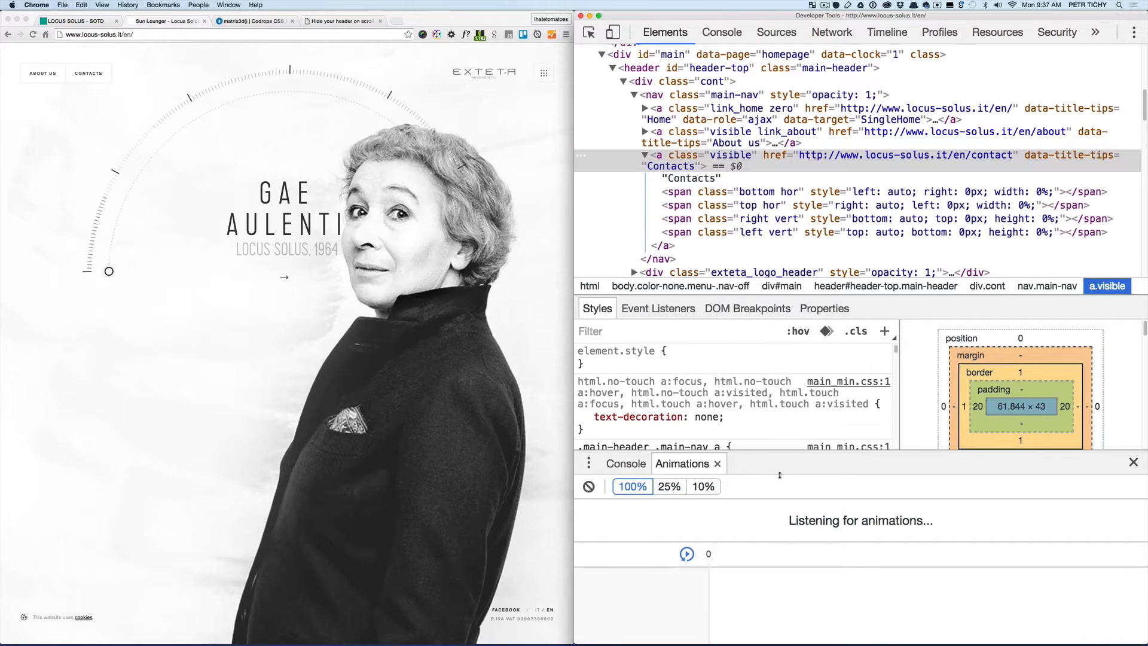
pyautogui.moveTo(779, 459); pyautogui.dragTo(779, 490)
pyautogui.click(798, 364)
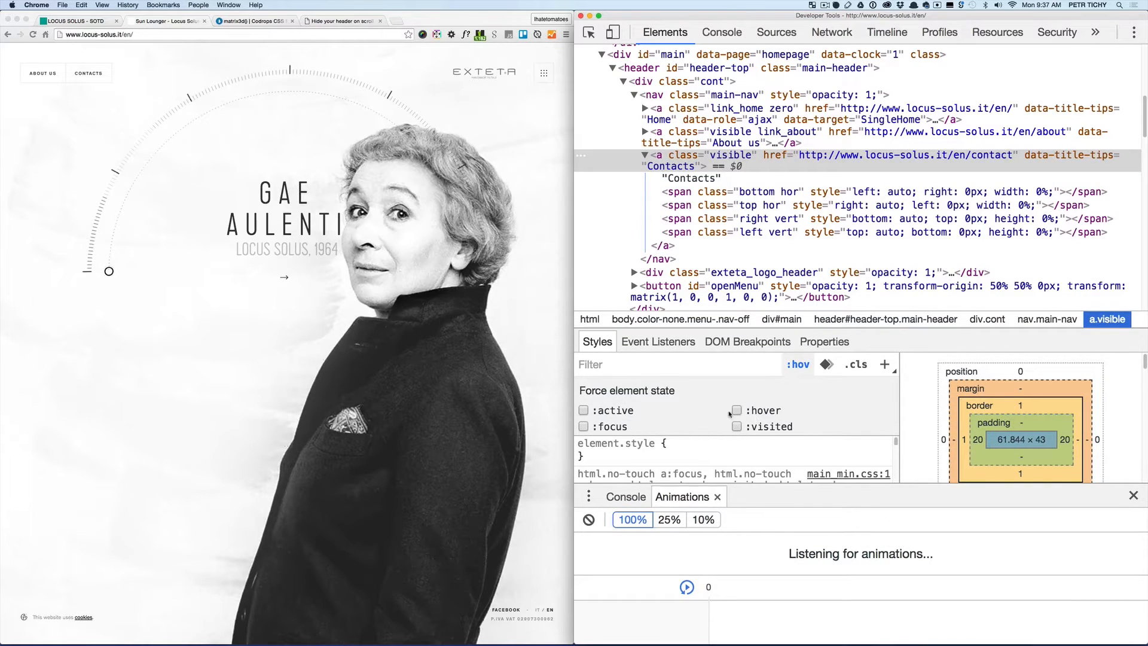
pyautogui.moveTo(839, 330); pyautogui.dragTo(837, 219)
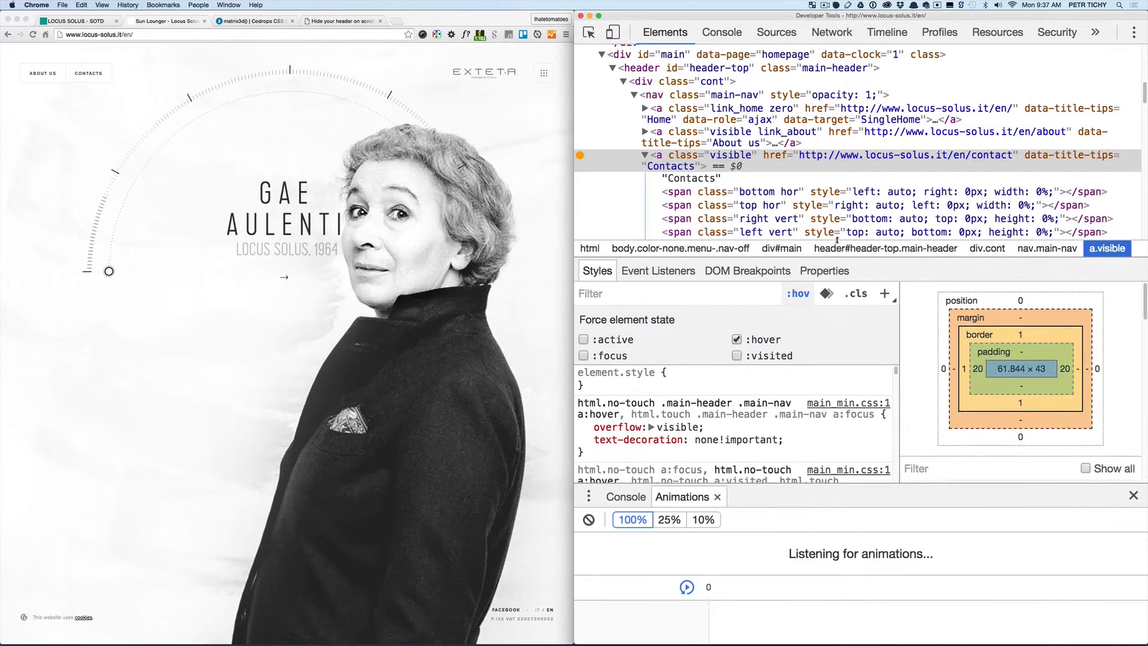
# - Force the :hover state on the CONTACTS link and inspect its bottom horizontal border span
pyautogui.click(738, 300)
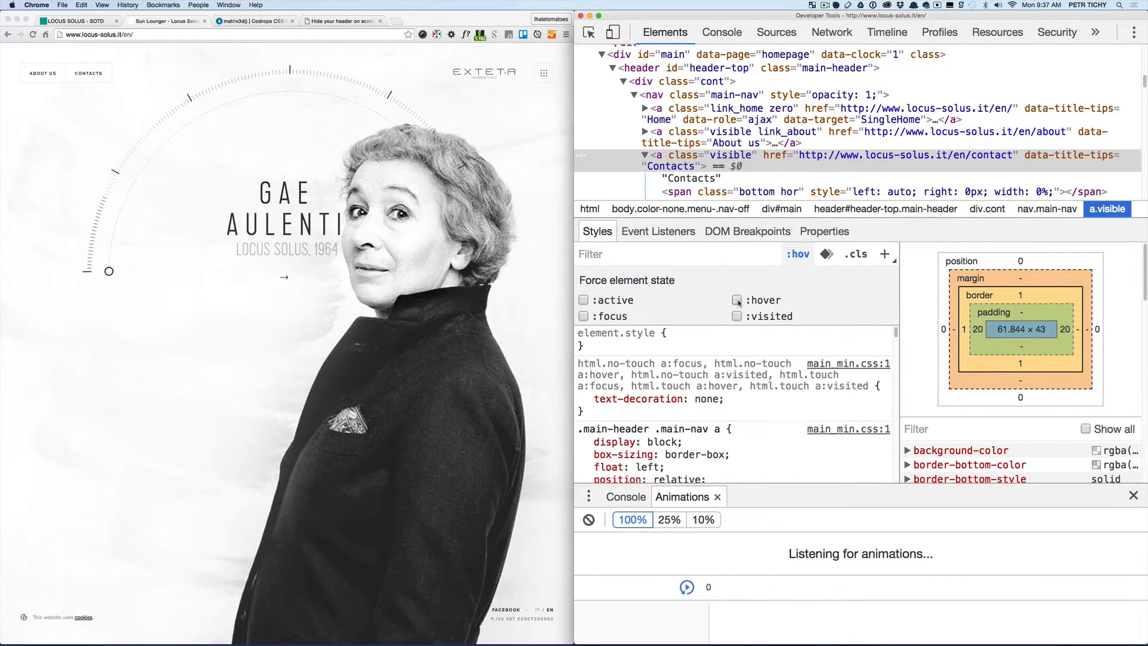
pyautogui.click(737, 300)
pyautogui.click(737, 300)
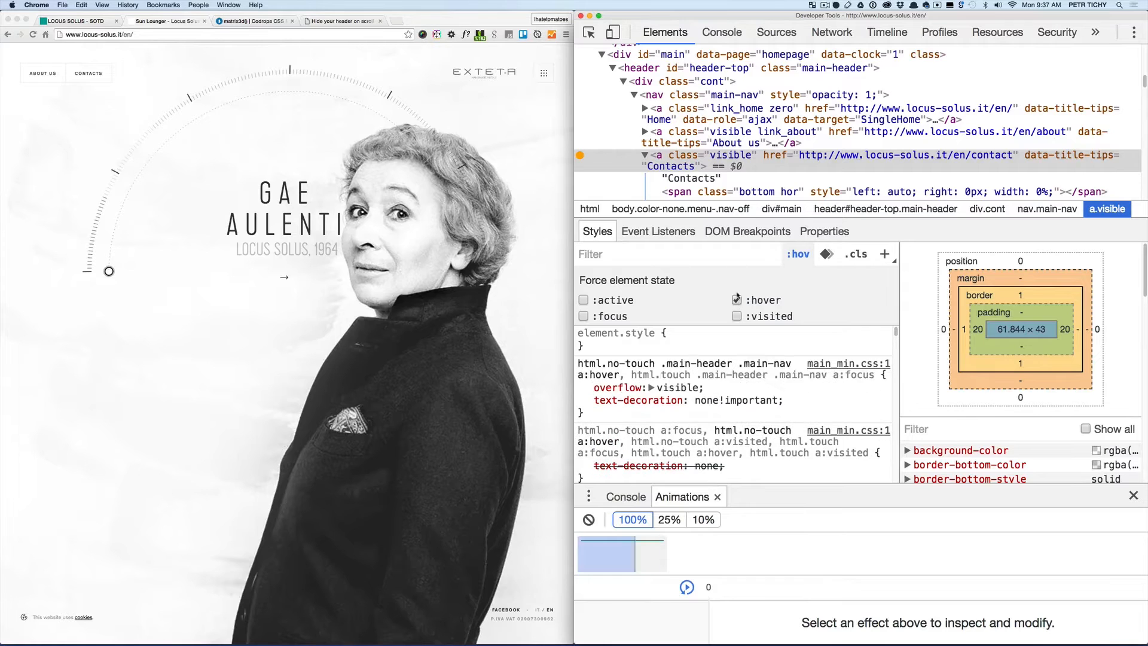
pyautogui.scroll(-5, 734, 160)
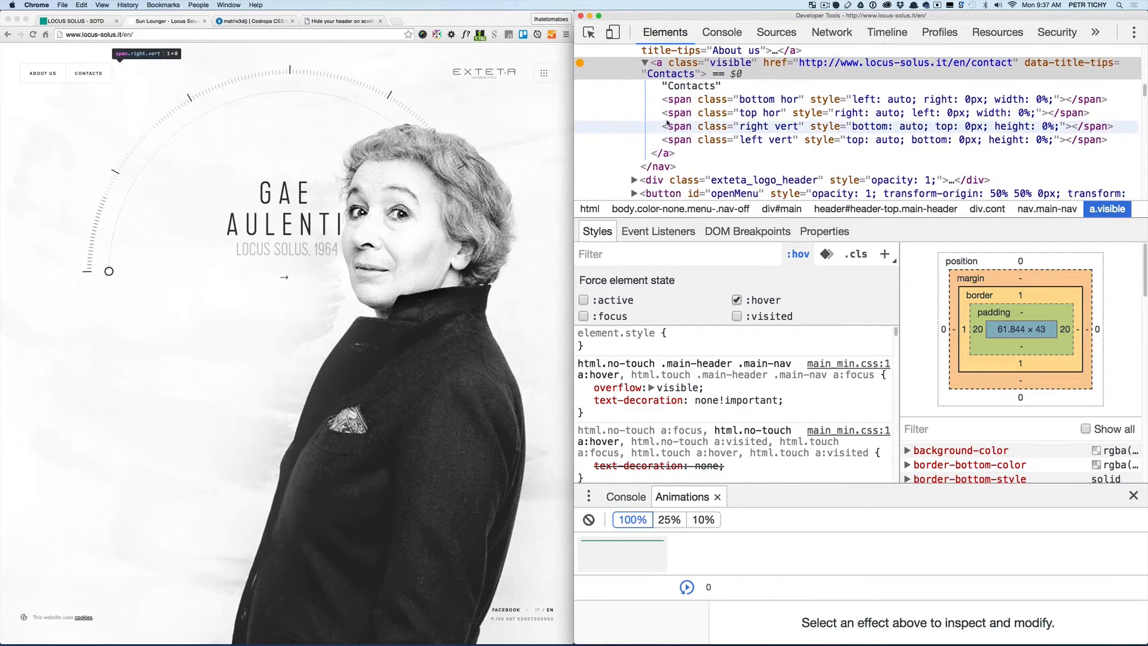
pyautogui.click(684, 100)
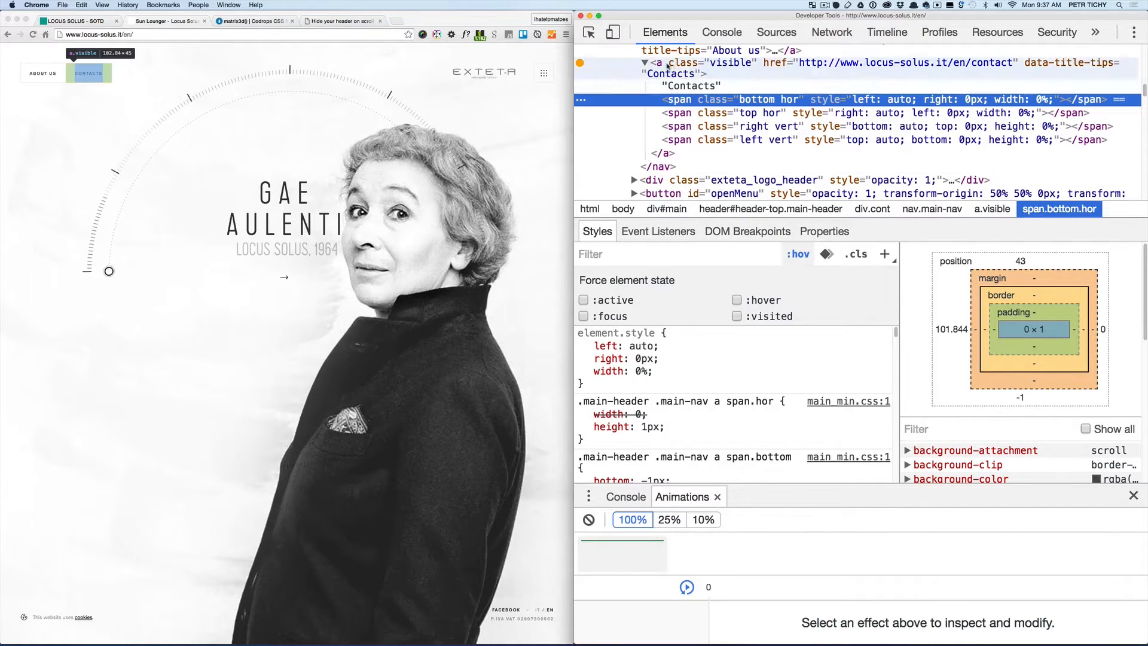
pyautogui.click(670, 66)
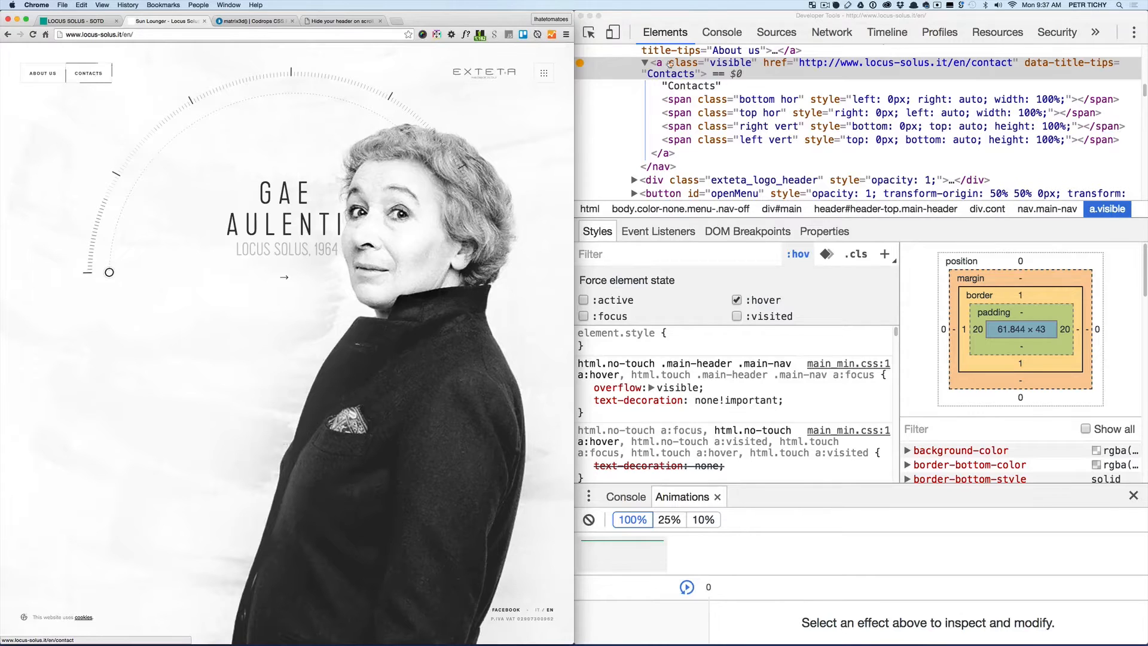
# - Draw arrows over the border lines labelled SCALE X for horizontal and SCALE Y for vertical
pyautogui.moveTo(67, 364); pyautogui.dragTo(249, 363)
pyautogui.moveTo(70, 445); pyautogui.dragTo(244, 448)
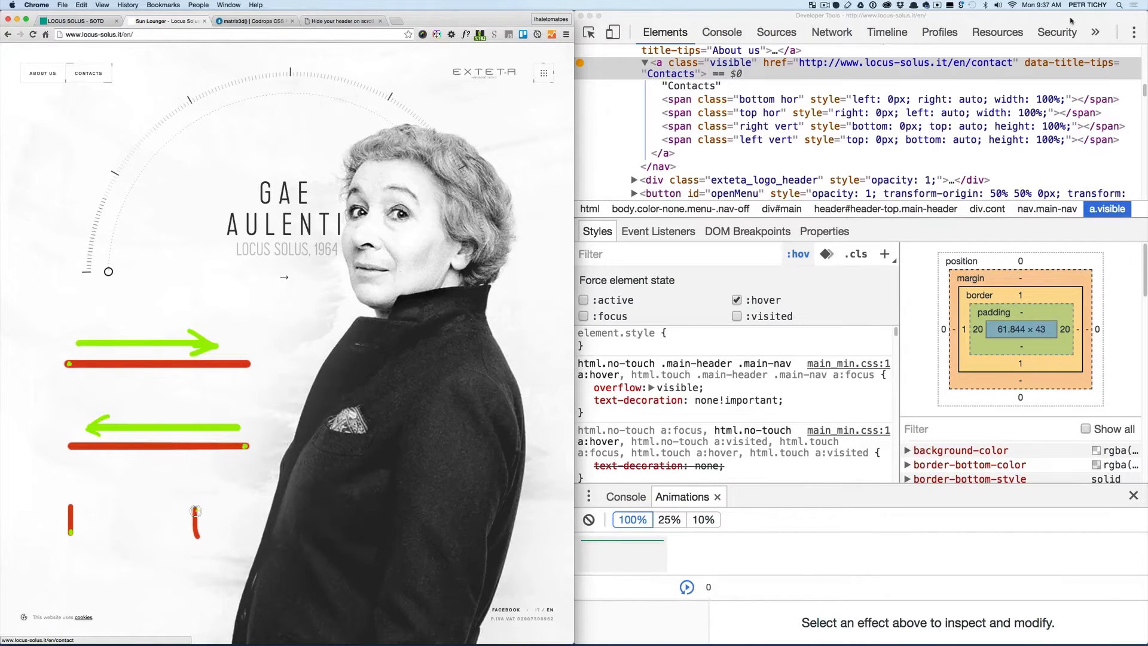
pyautogui.moveTo(74, 289); pyautogui.dragTo(135, 305)
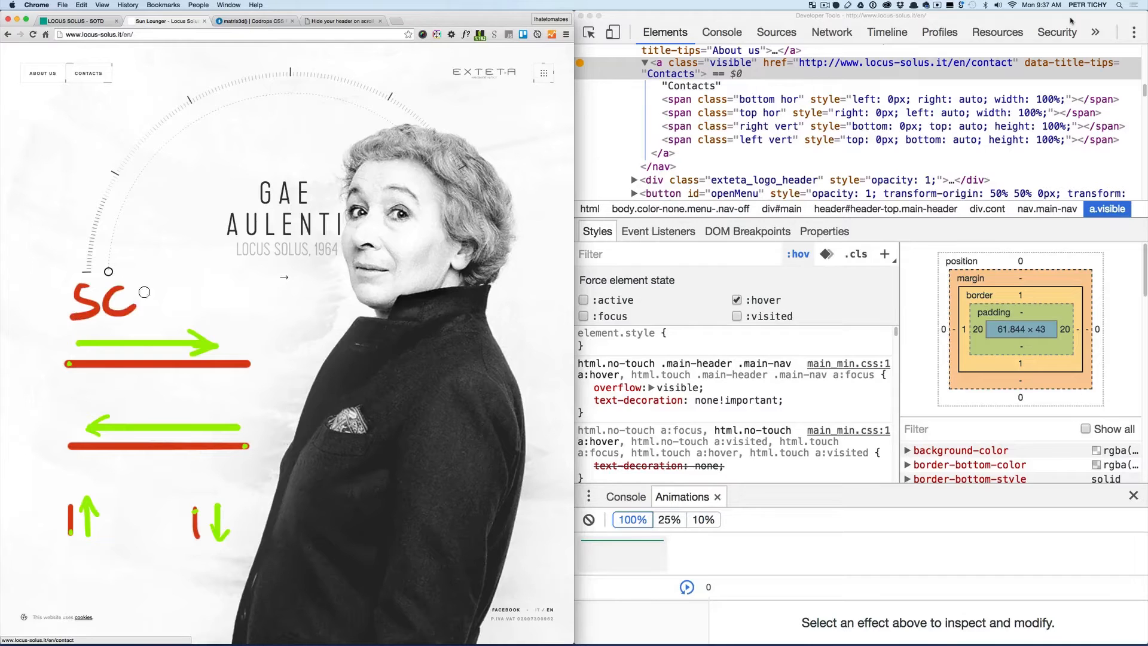
pyautogui.moveTo(69, 557); pyautogui.dragTo(155, 555)
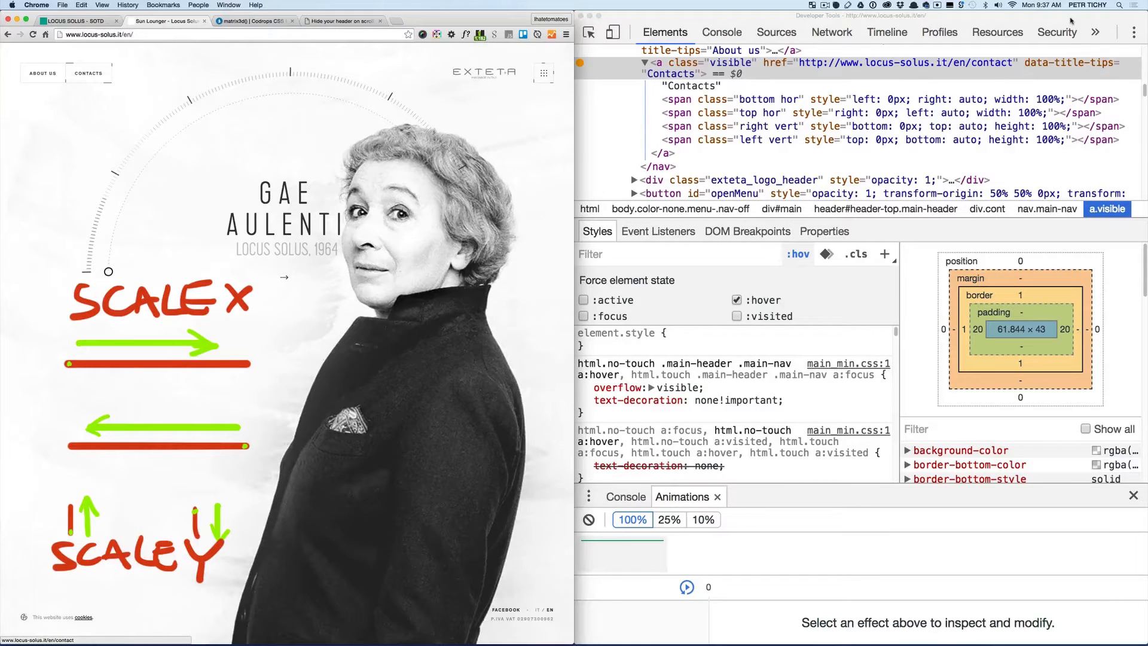
# - Turn the dial forward through Sun Lounger, Floor Lamp and Dining Table to the Loveseat slide
pyautogui.click(1041, 5)
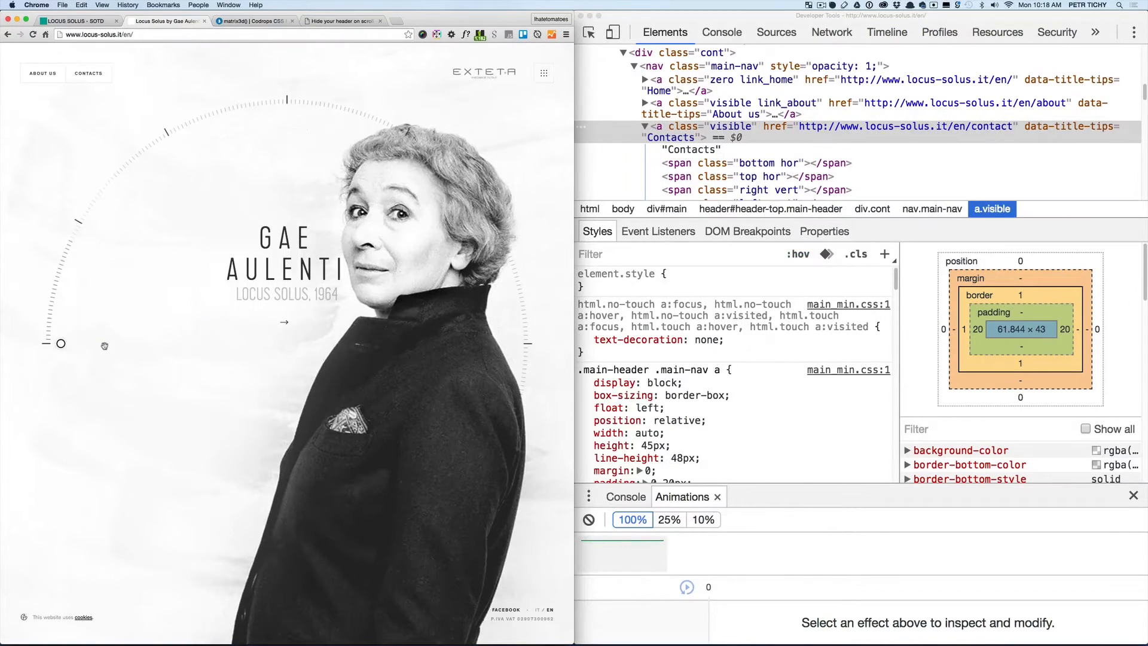
pyautogui.click(61, 344)
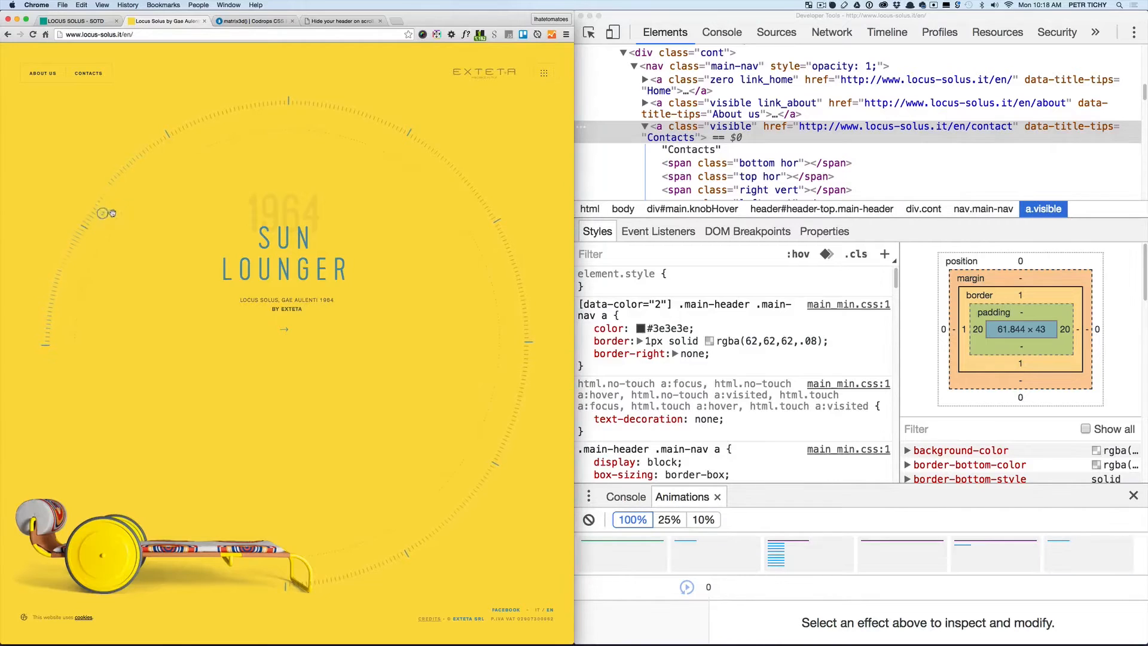
pyautogui.click(175, 146)
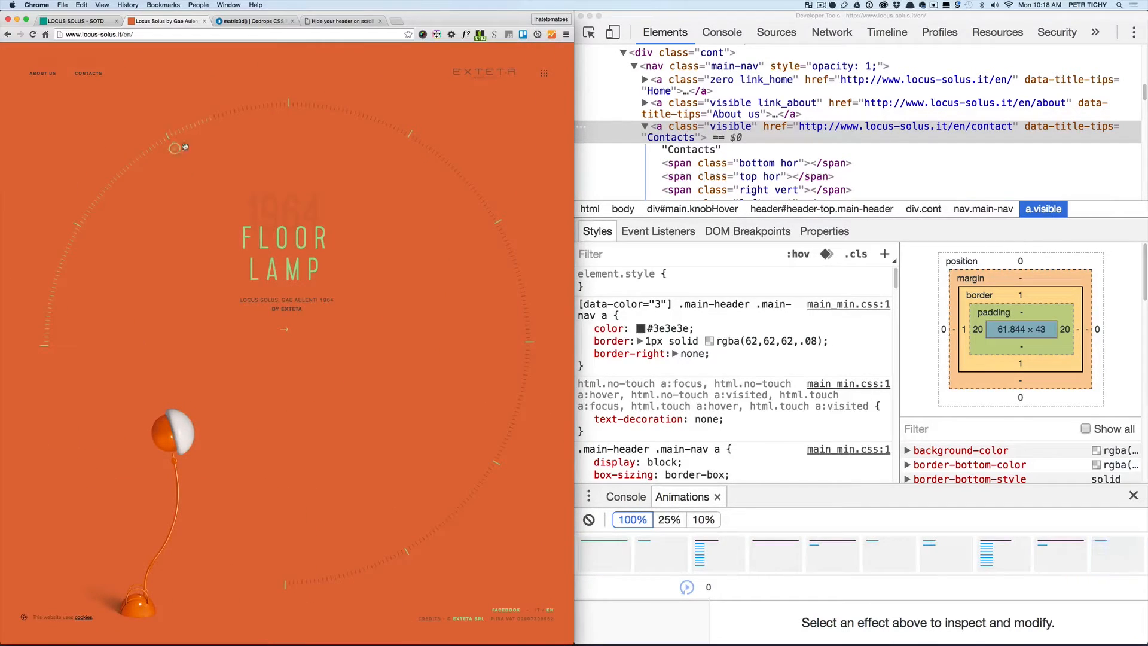
pyautogui.click(292, 137)
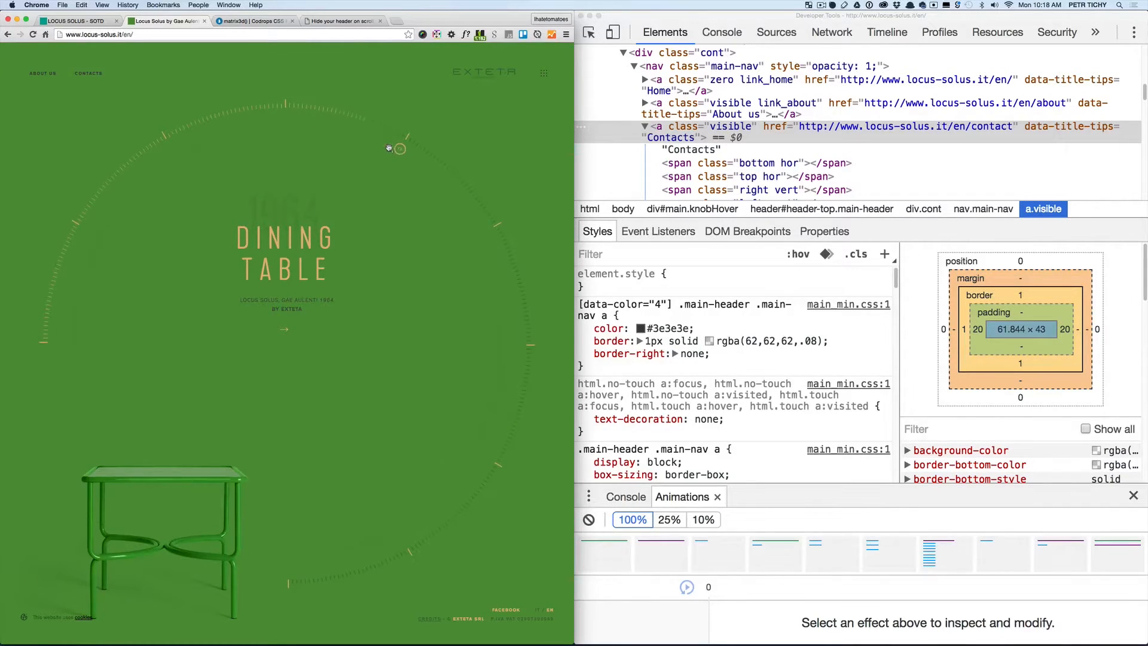
pyautogui.click(400, 148)
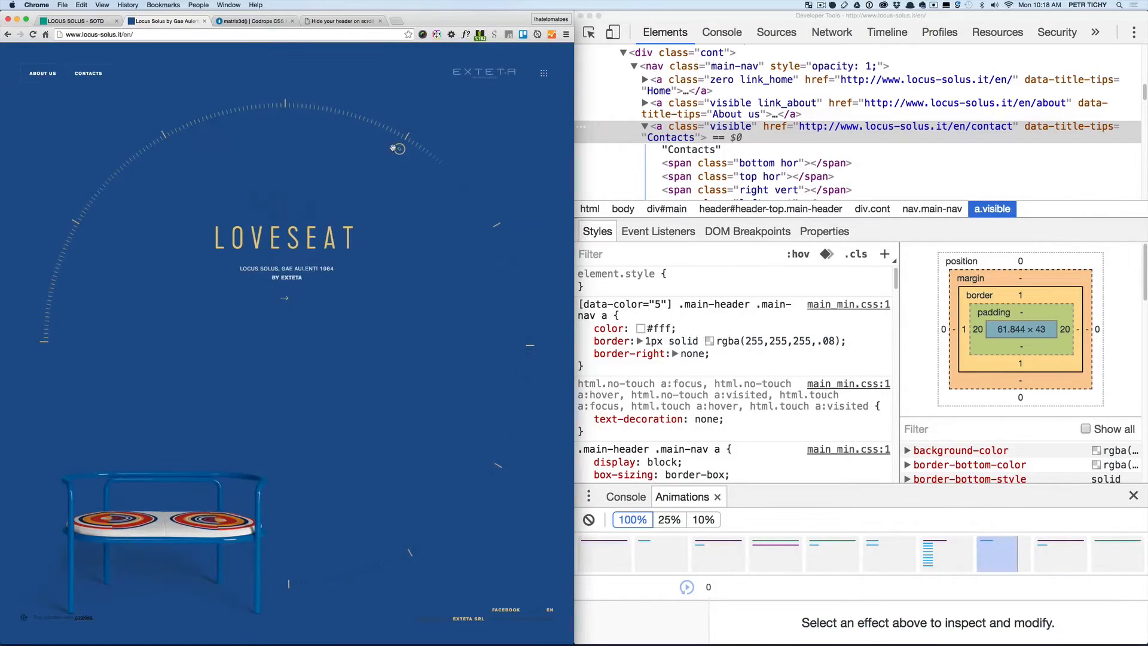
# - Turn the dial back to Sun Lounger, then forward again to Floor Lamp and Dining Table
pyautogui.click(287, 116)
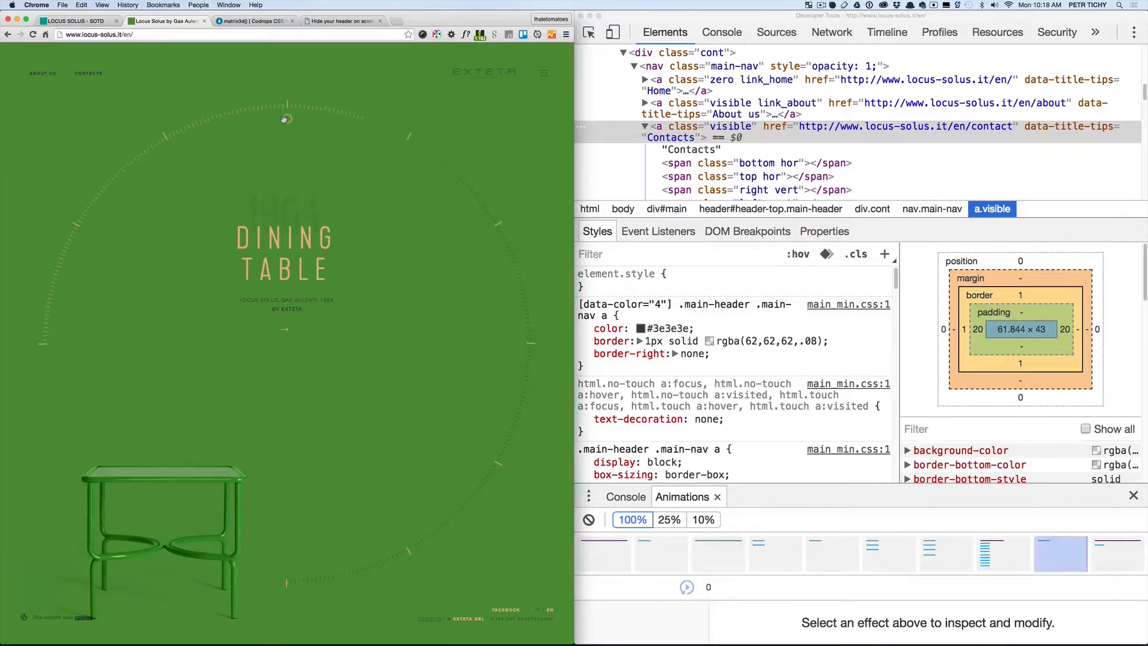
pyautogui.click(174, 134)
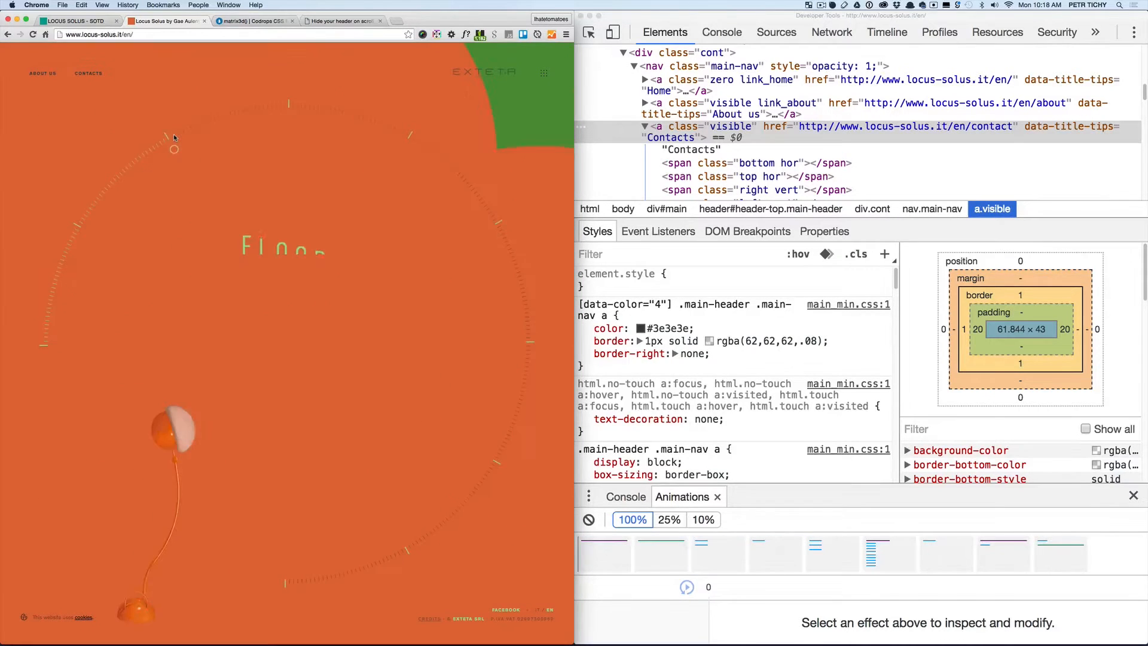
pyautogui.moveTo(173, 150)
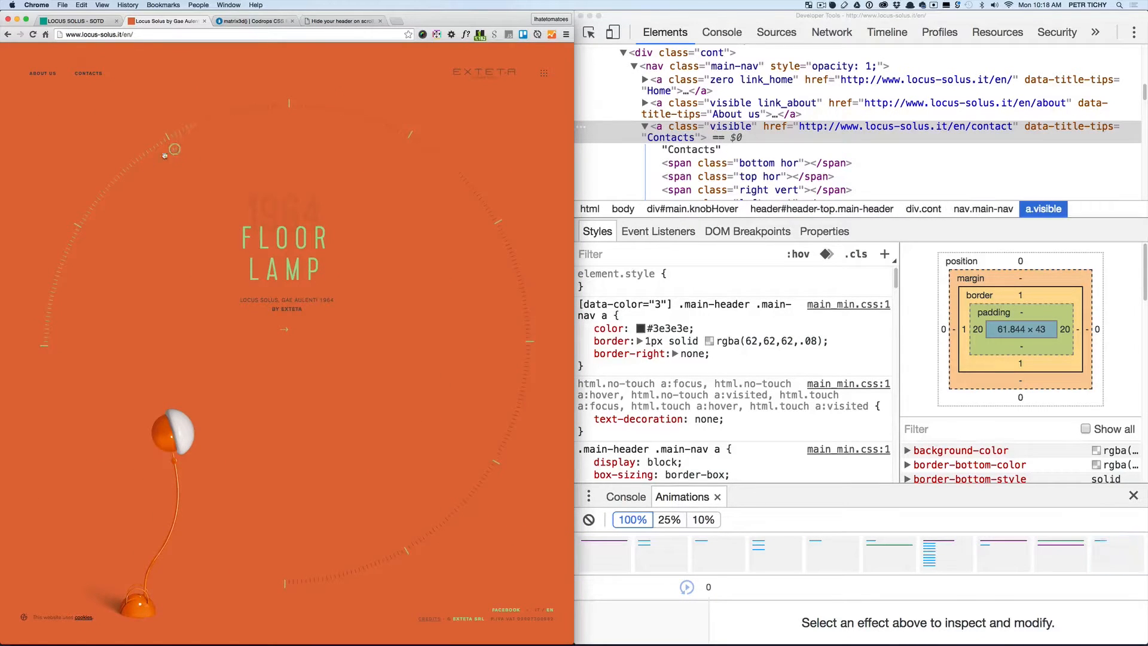
pyautogui.click(99, 222)
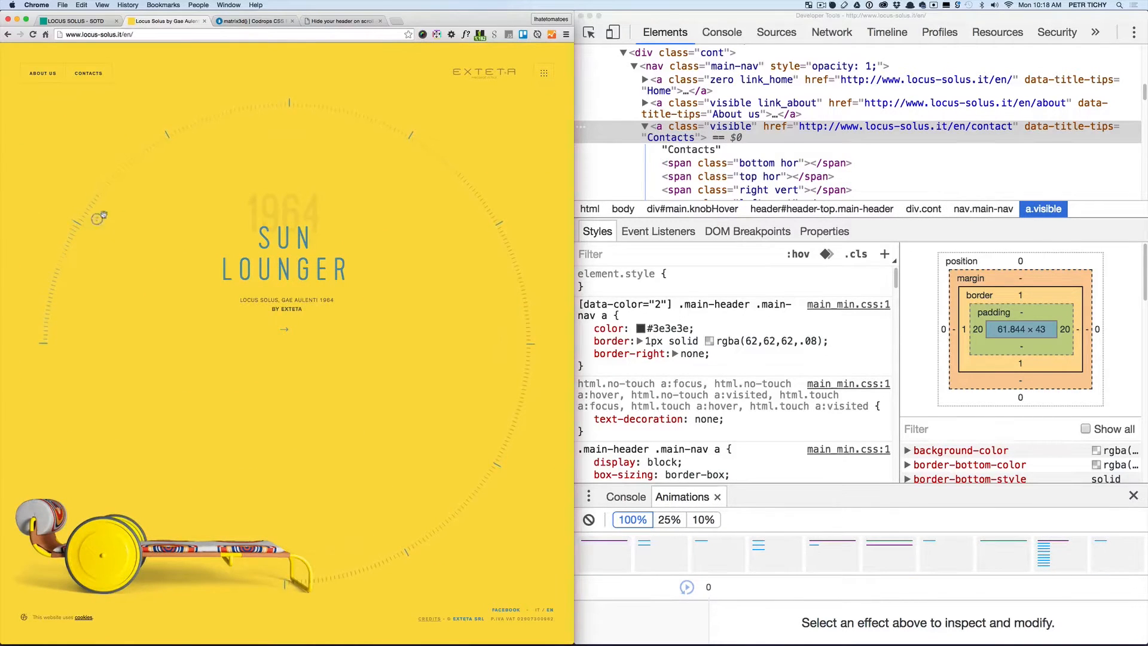
pyautogui.click(166, 162)
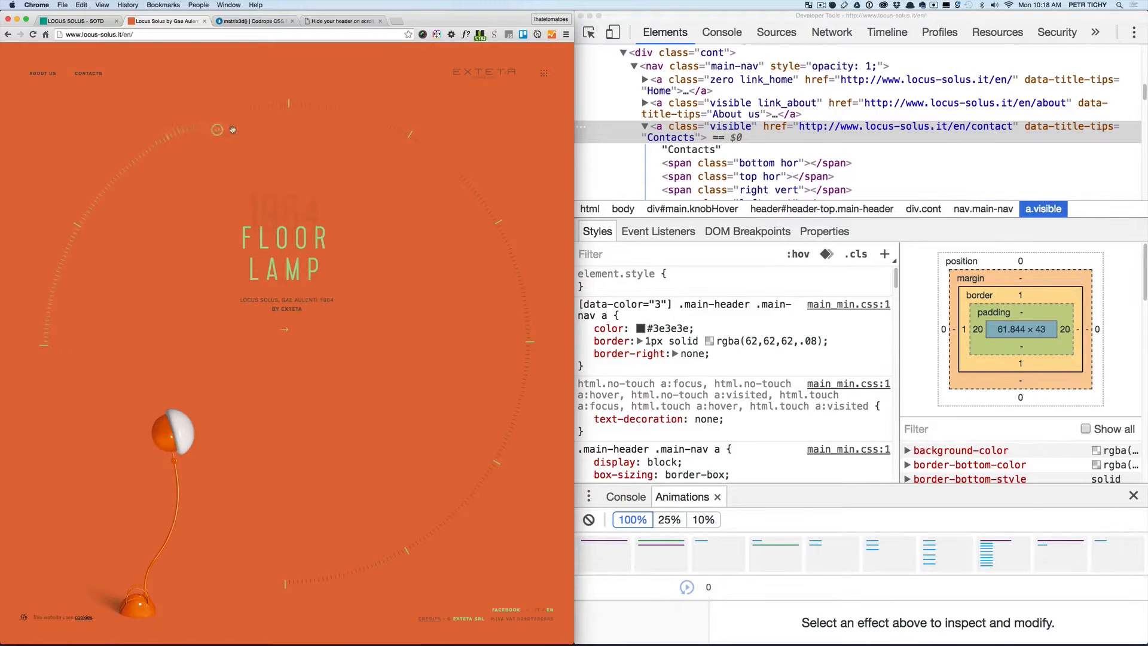
pyautogui.click(283, 121)
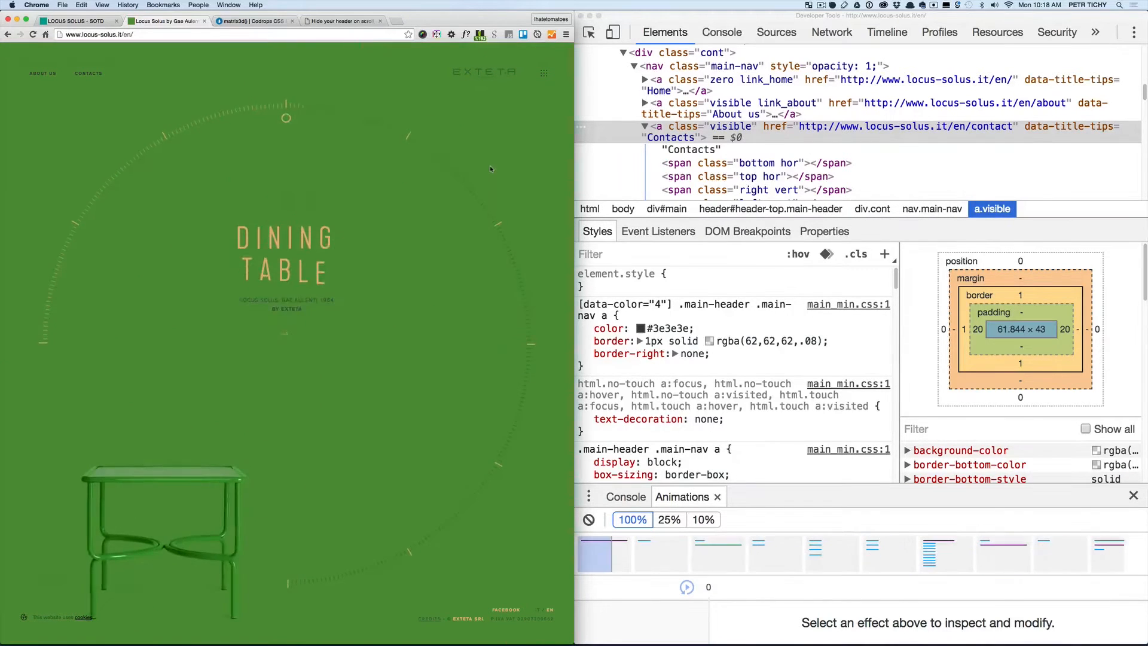
# - Inspect the div#knob element, rotate the knob around the dial and advance to the Loveseat slide
pyautogui.rightClick(287, 118)
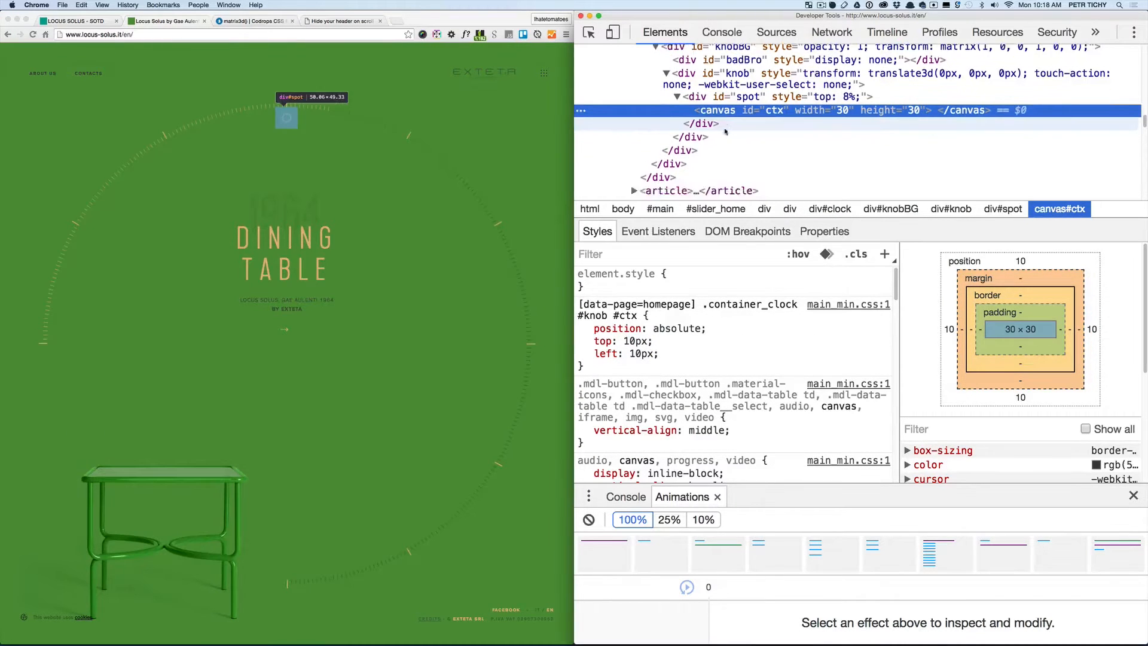
pyautogui.scroll(-3, 709, 126)
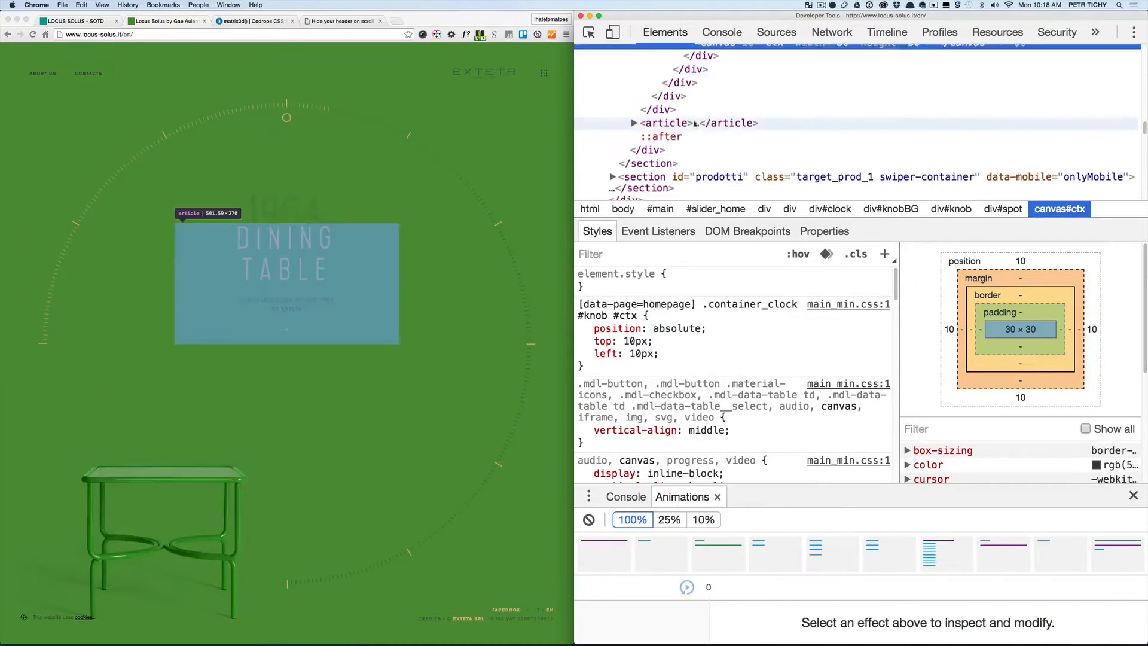
pyautogui.scroll(-2, 691, 131)
pyautogui.scroll(3, 709, 117)
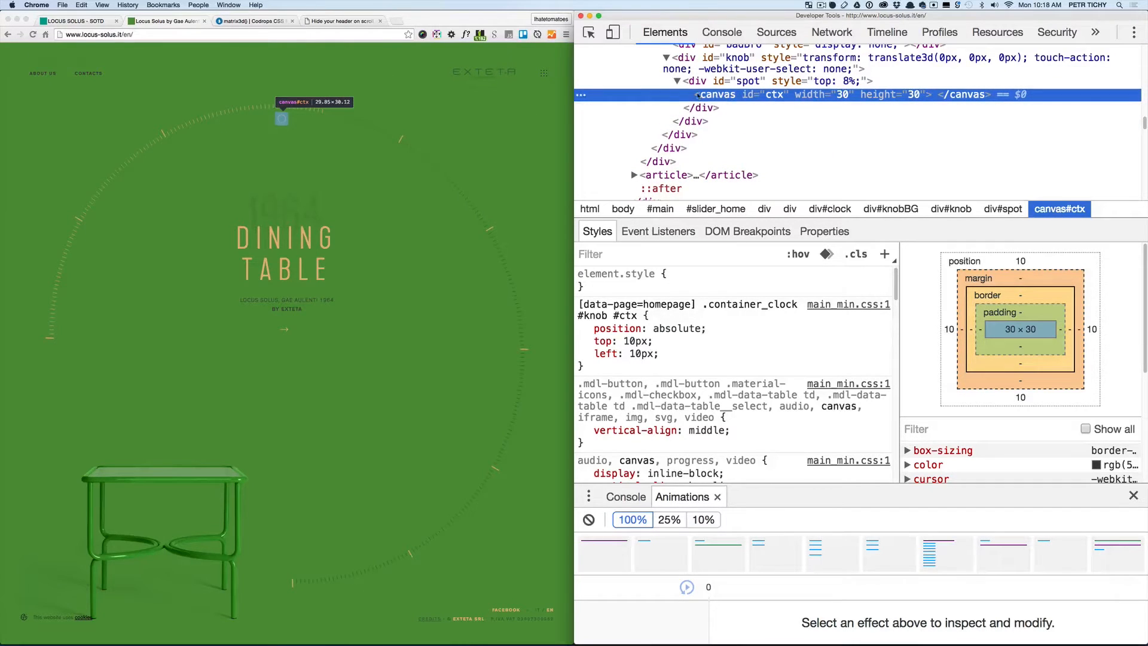
pyautogui.scroll(2, 700, 94)
pyautogui.scroll(2, 686, 101)
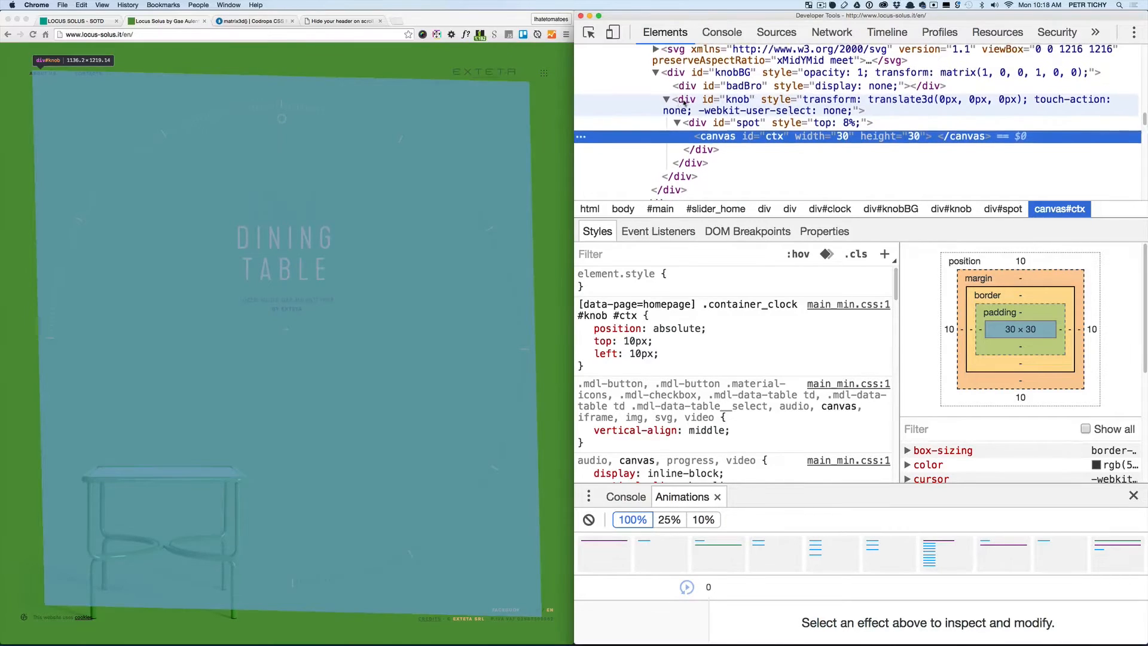
pyautogui.click(687, 100)
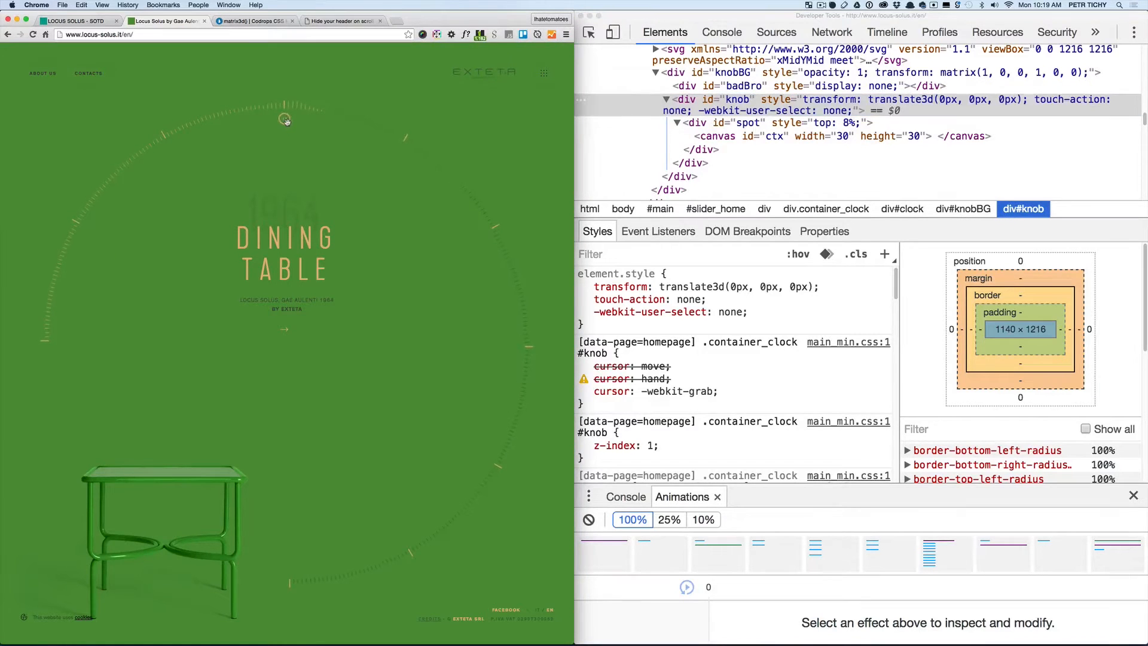
pyautogui.moveTo(286, 120); pyautogui.dragTo(411, 146)
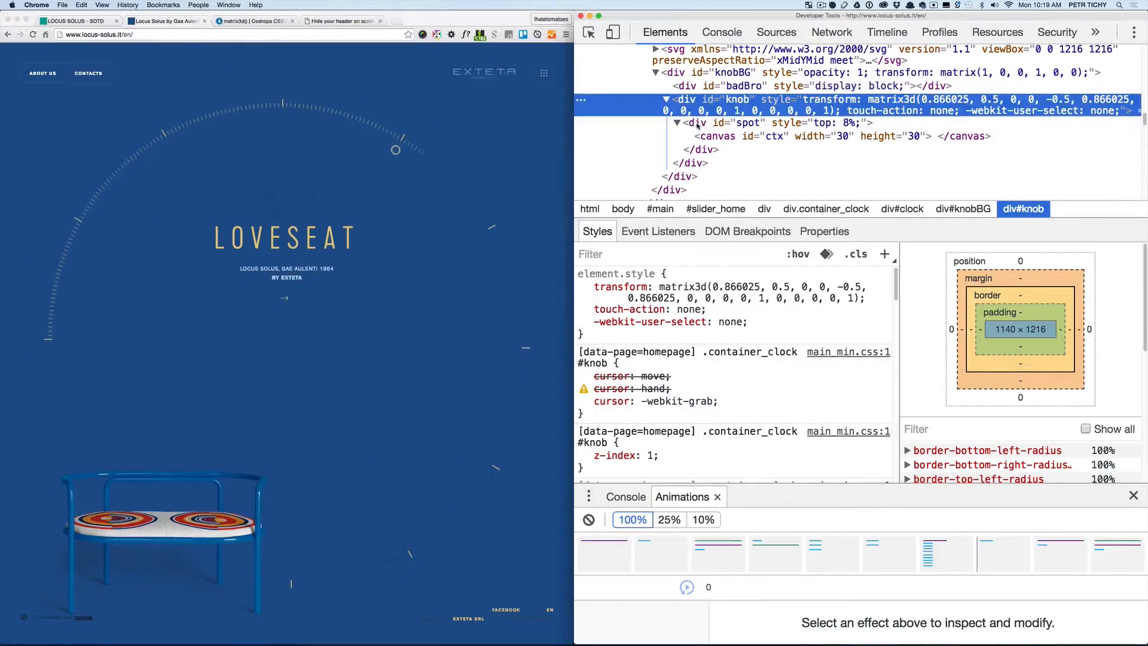
pyautogui.click(395, 148)
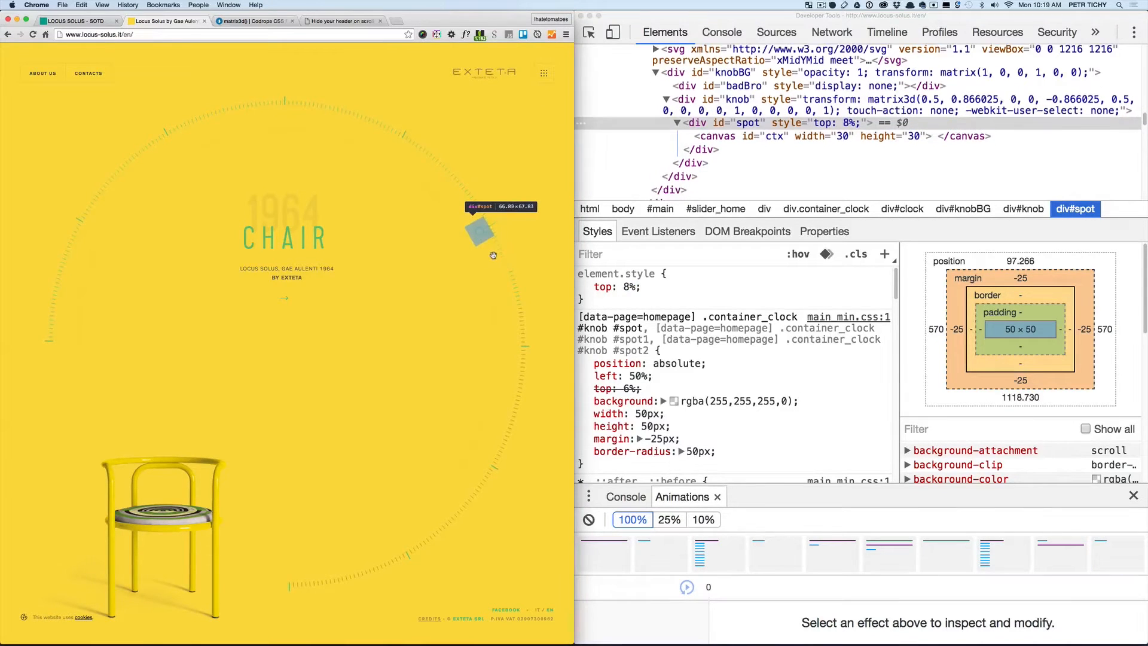
pyautogui.moveTo(619, 287)
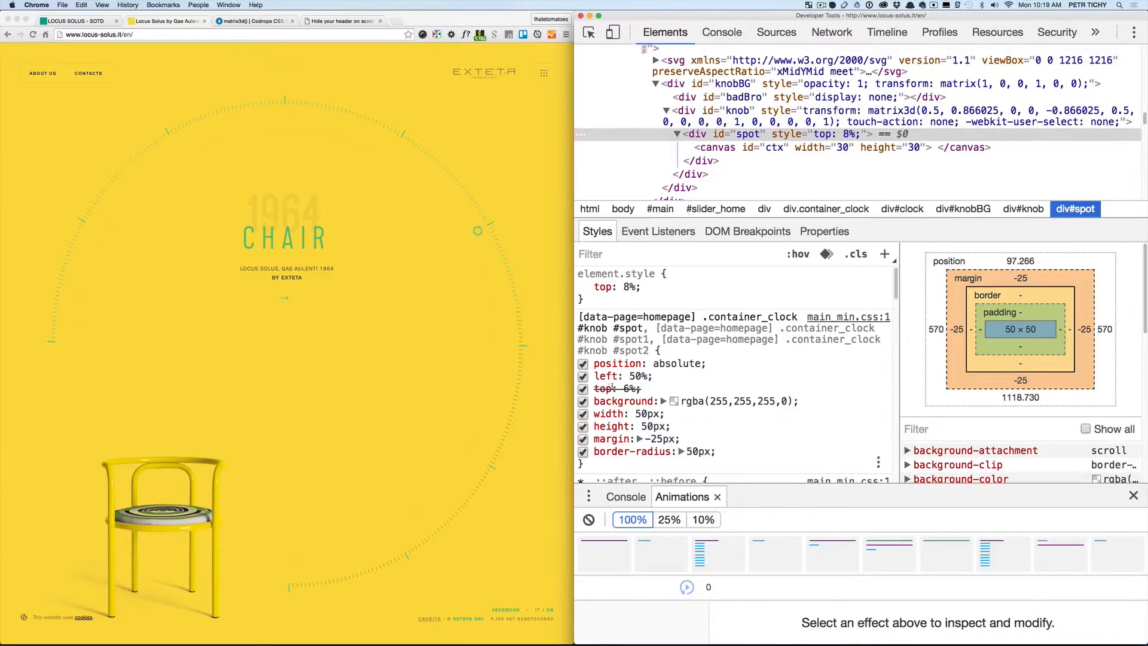
# - Force the spot's top to 26% !important, disable it, and select div#knob to see its transform
pyautogui.click(630, 389)
pyautogui.write('!important')
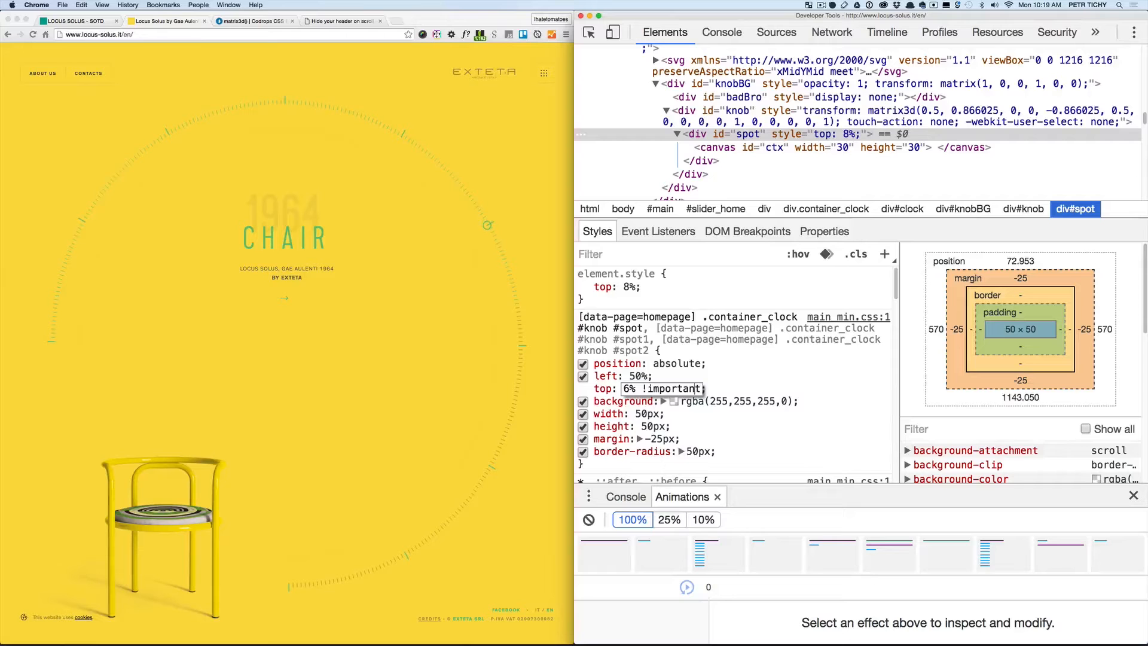
pyautogui.hotkey('shift', 'Up')
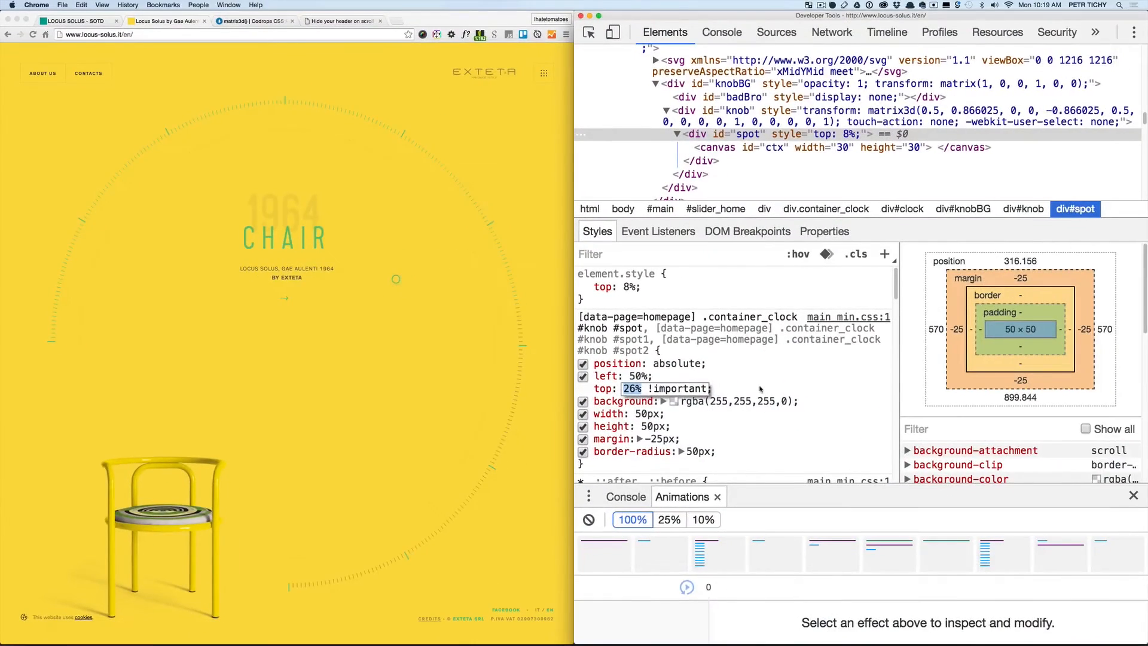
pyautogui.click(583, 389)
pyautogui.click(684, 110)
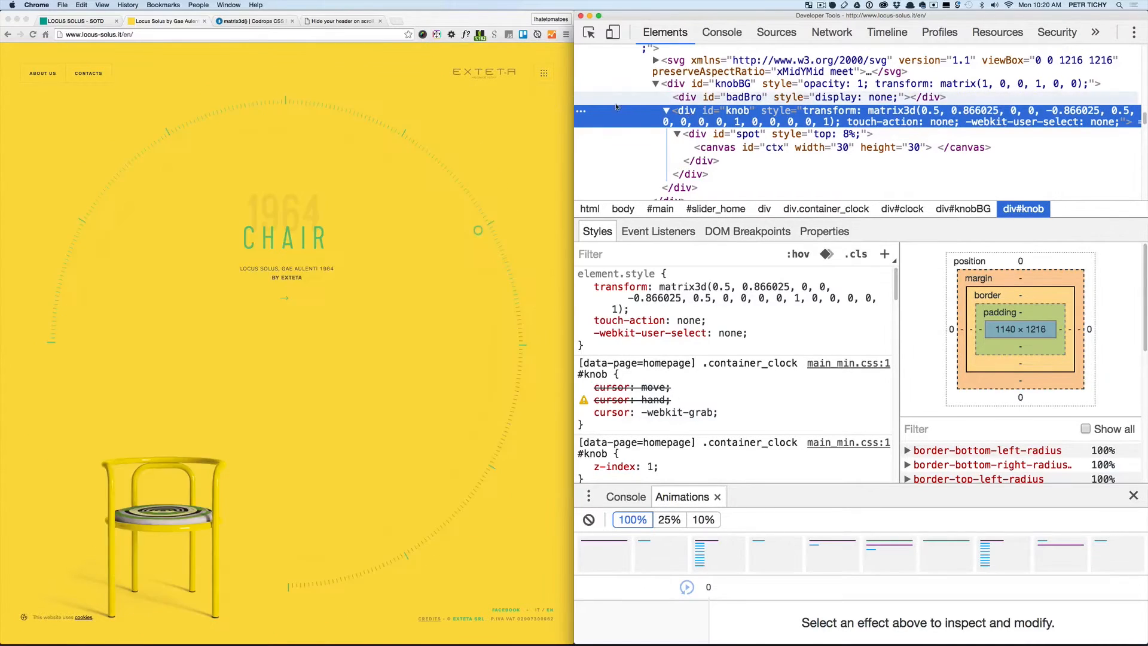
pyautogui.click(261, 20)
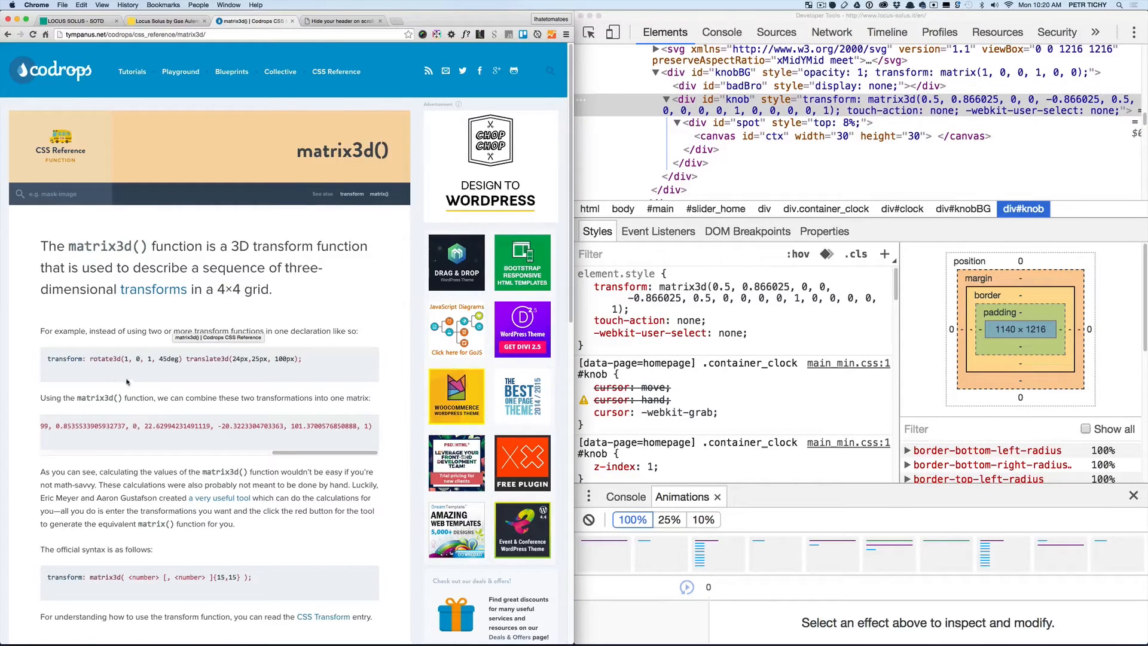
pyautogui.moveTo(48, 359); pyautogui.dragTo(306, 359)
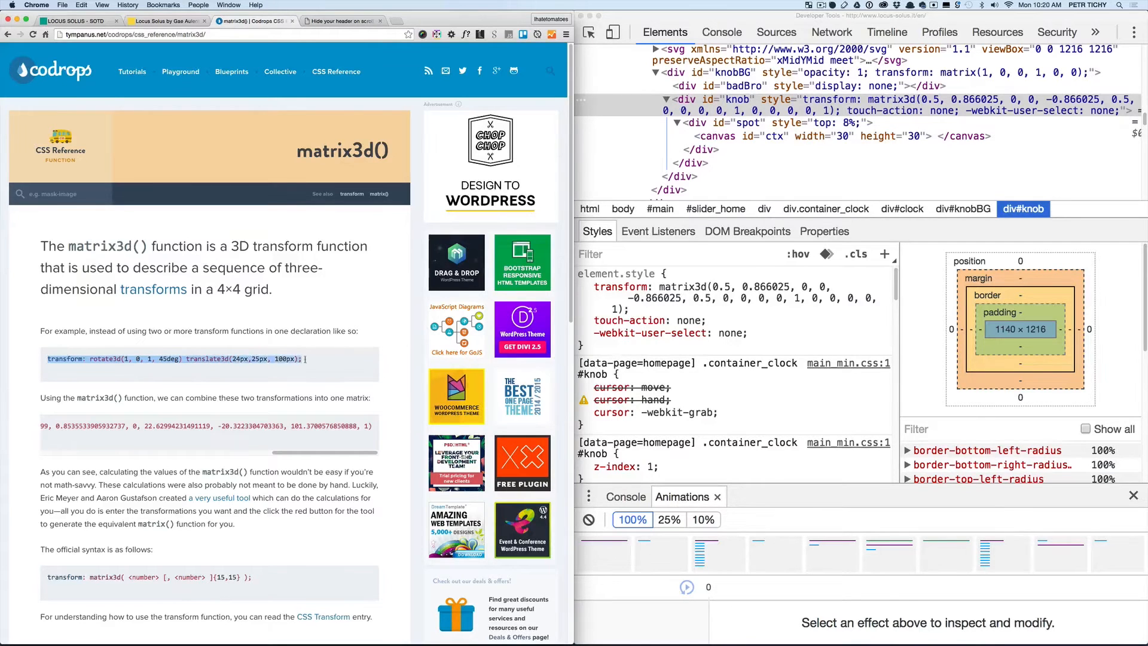
pyautogui.click(296, 359)
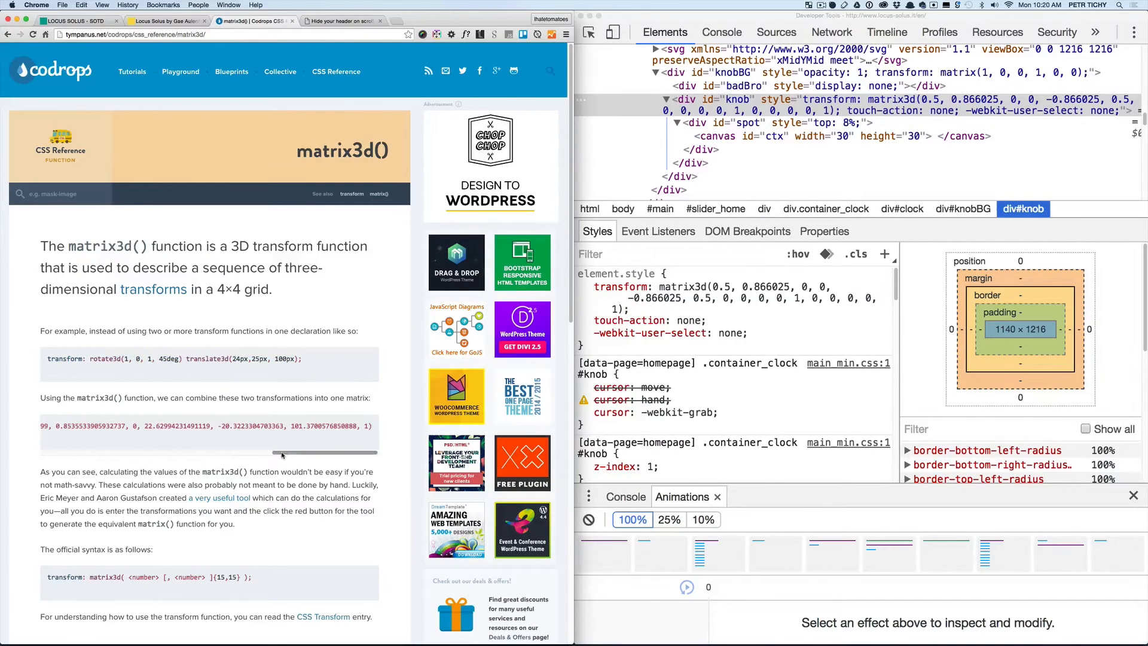
pyautogui.moveTo(278, 453); pyautogui.dragTo(46, 453)
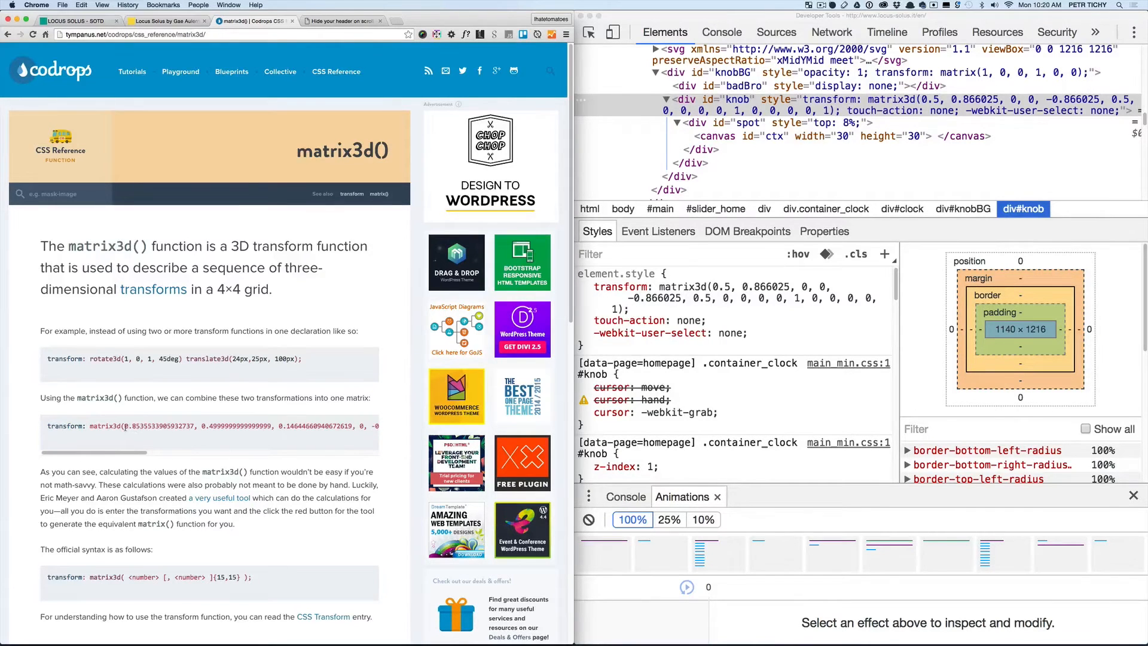
pyautogui.moveTo(90, 454)
pyautogui.mouseDown()
pyautogui.moveTo(377, 452)
pyautogui.moveTo(144, 427)
pyautogui.mouseUp()
pyautogui.doubleClick(366, 426)
pyautogui.moveTo(292, 449); pyautogui.dragTo(54, 451)
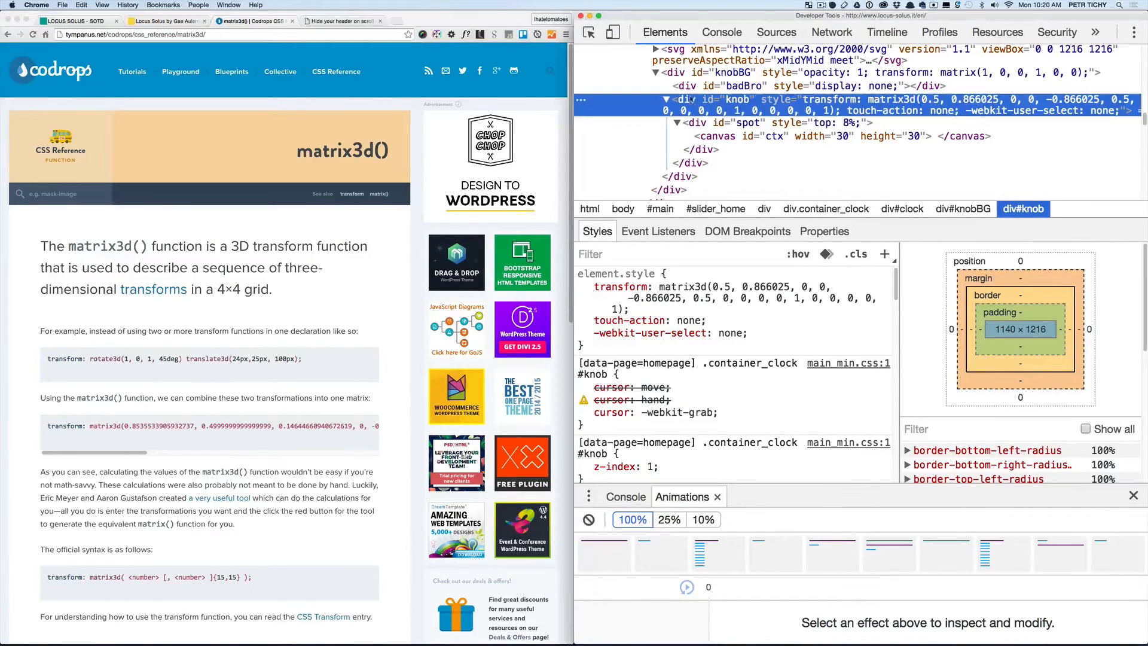
# - Select div#knob and compare its transform with the matrix3d() reference tab
pyautogui.click(158, 20)
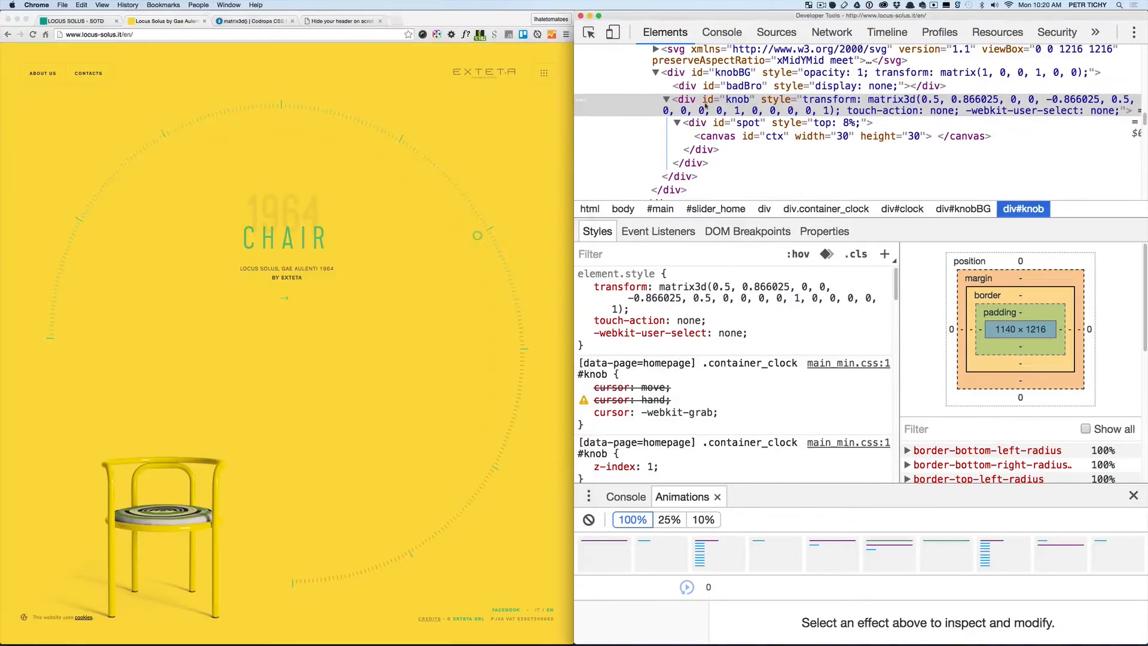
pyautogui.click(781, 101)
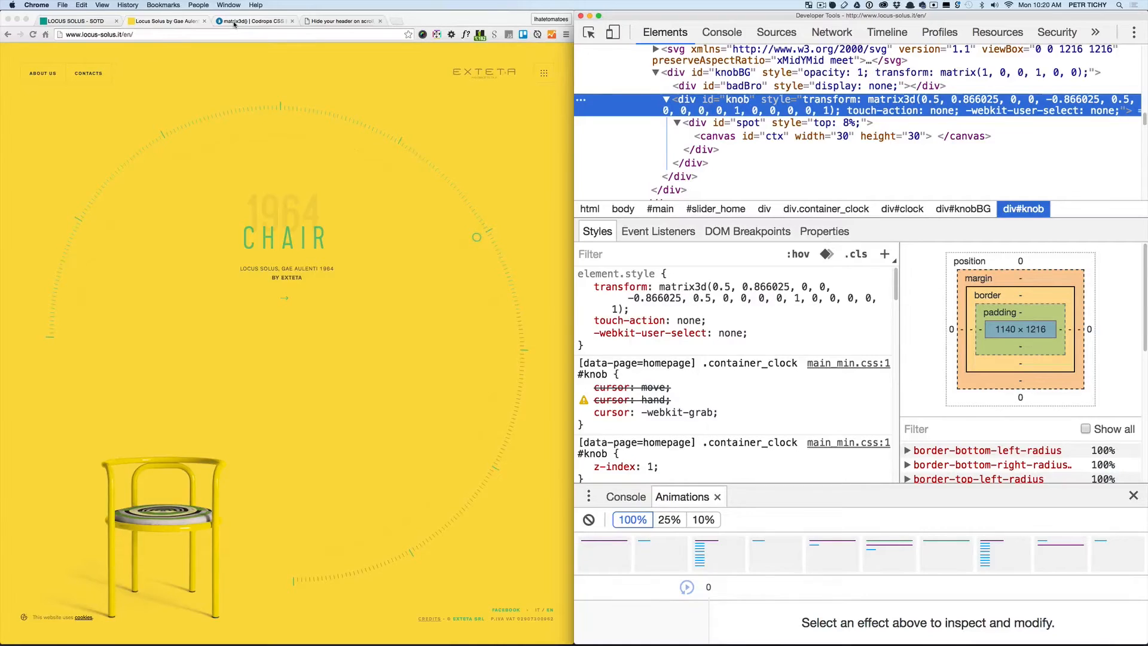
pyautogui.click(235, 21)
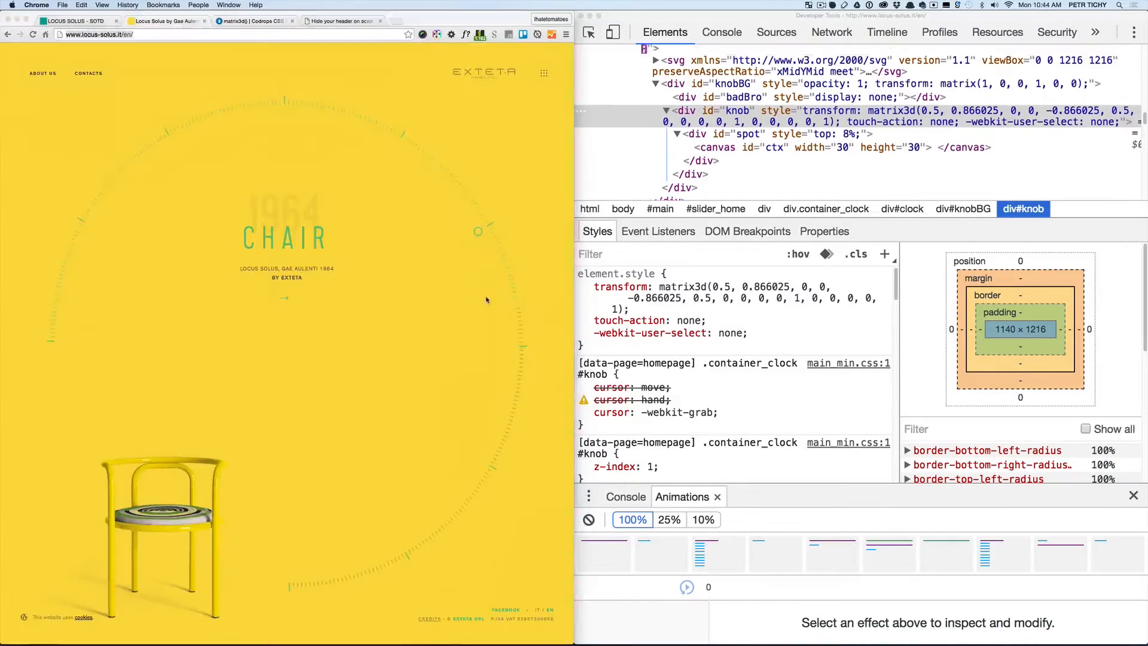
# - Drag the knob around the dial to move between slides and leave Loveseat
pyautogui.moveTo(478, 230); pyautogui.dragTo(503, 335)
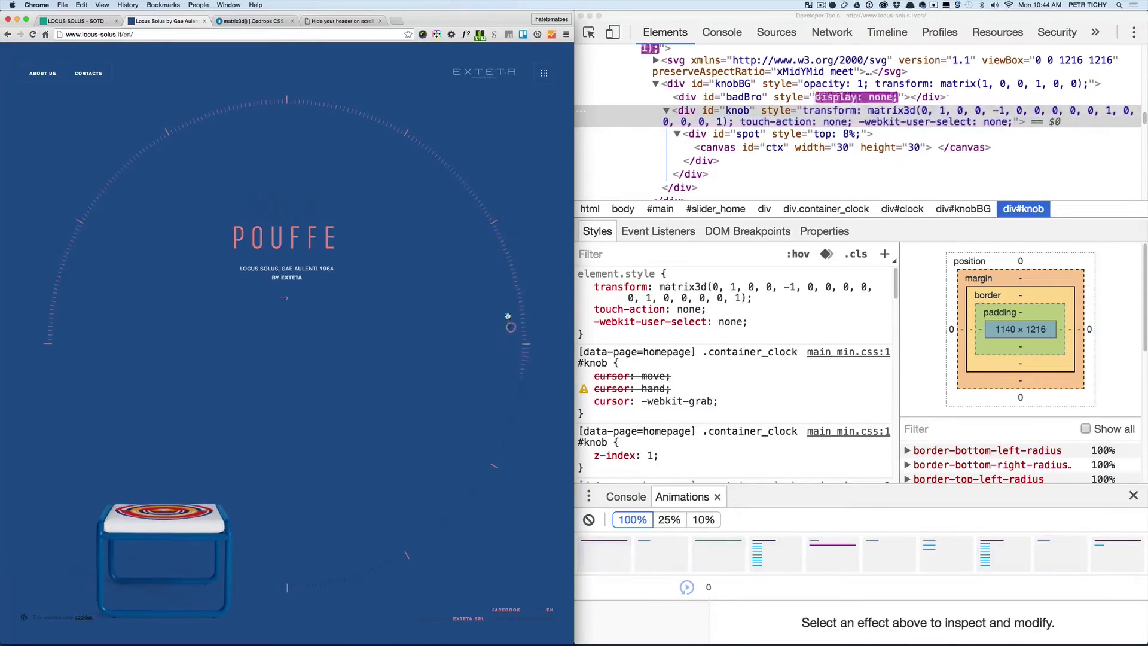
pyautogui.moveTo(503, 336); pyautogui.dragTo(482, 245)
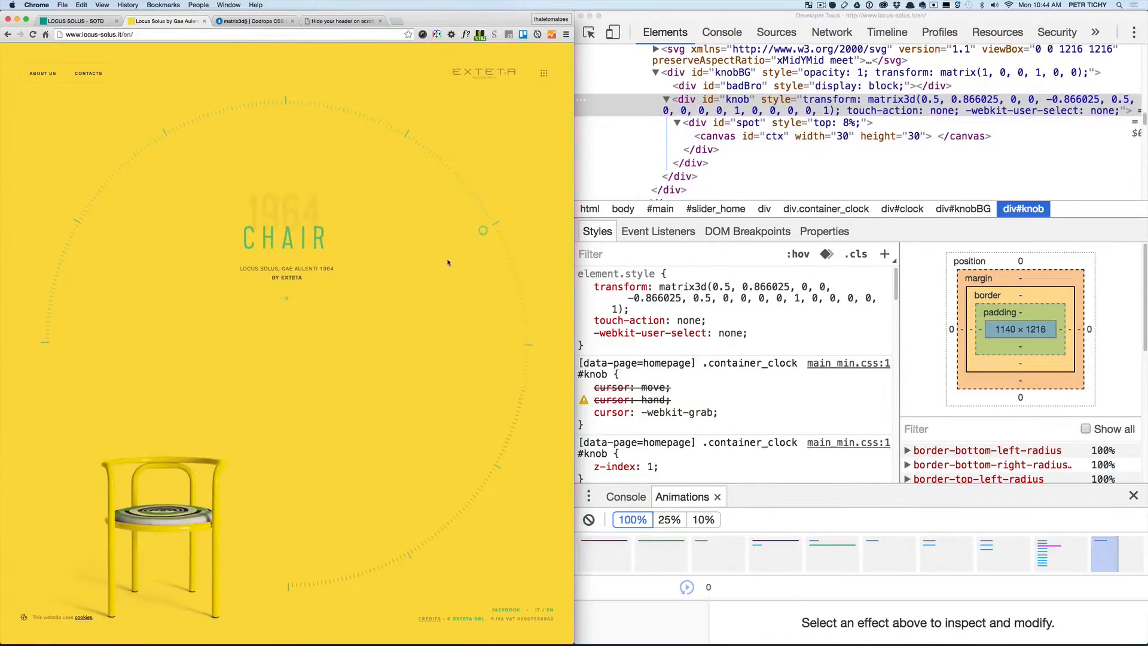
pyautogui.moveTo(495, 231); pyautogui.dragTo(417, 175)
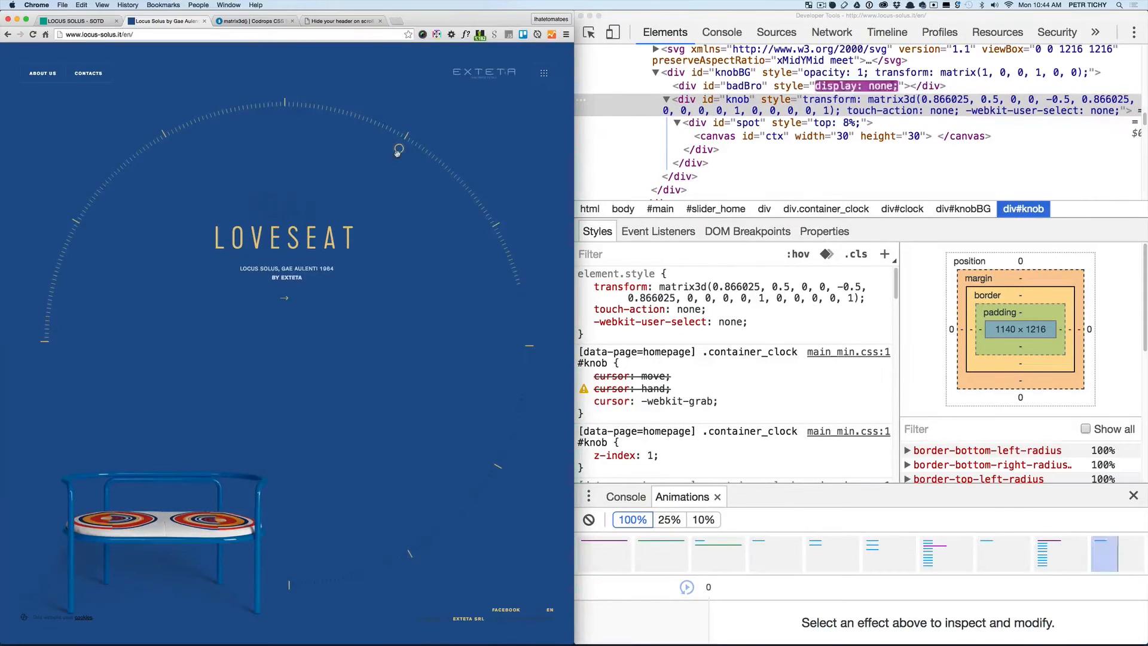
pyautogui.moveTo(399, 148); pyautogui.dragTo(483, 231)
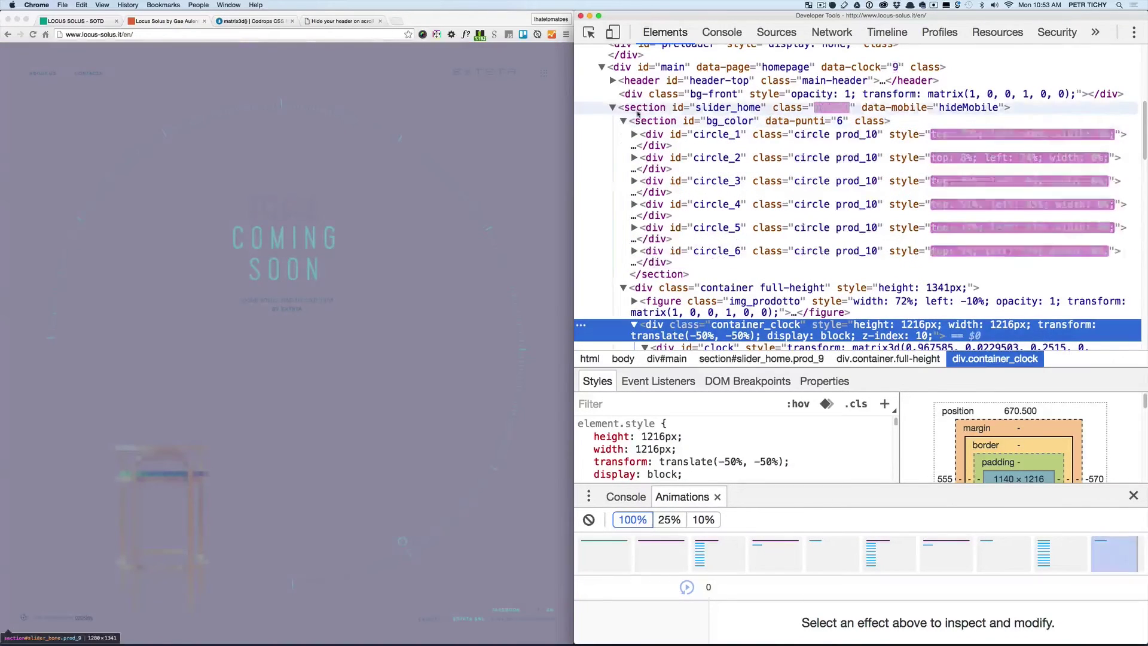
# - Select the slider_home section, its bg_color section and the first circle div, circle_1
pyautogui.click(646, 107)
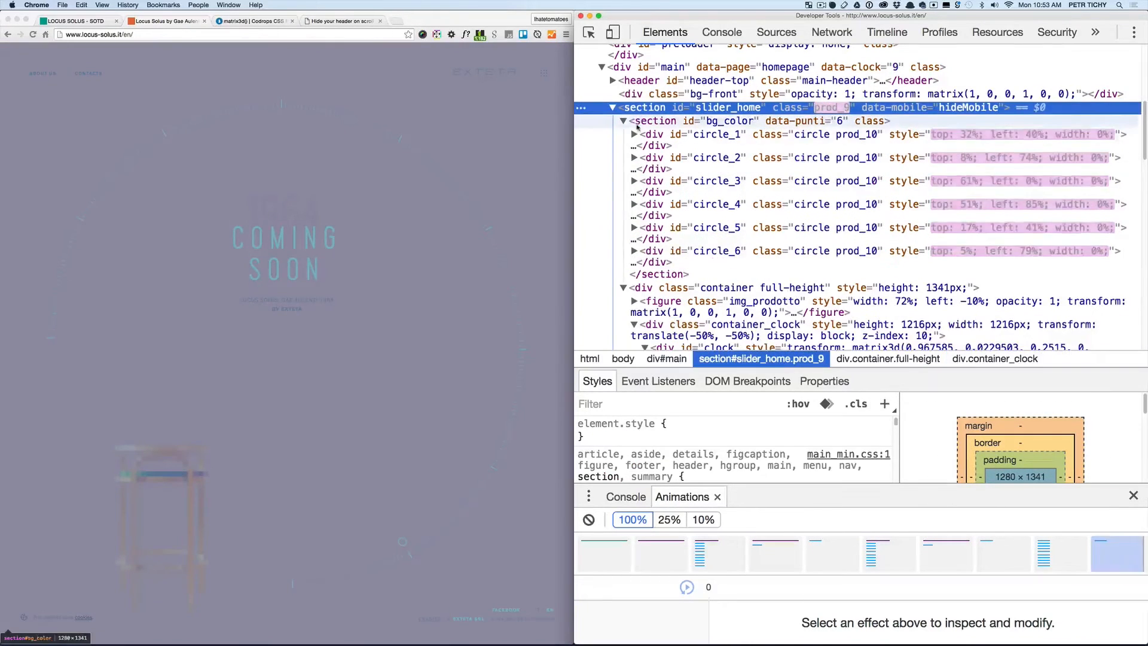
pyautogui.scroll(2, 636, 121)
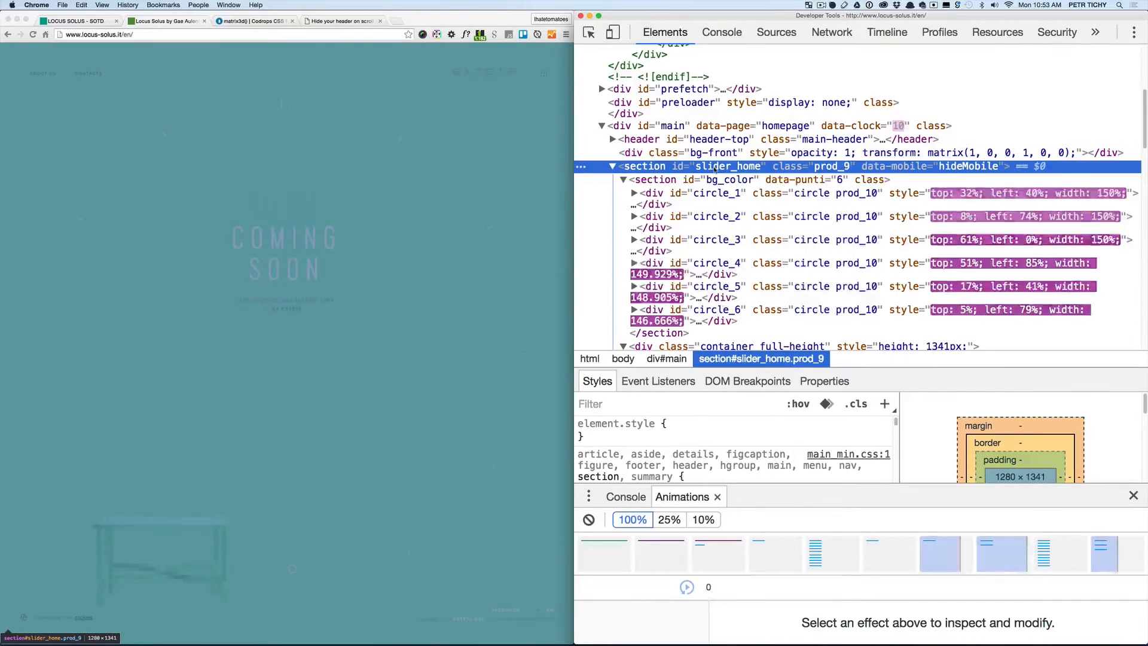
pyautogui.click(654, 180)
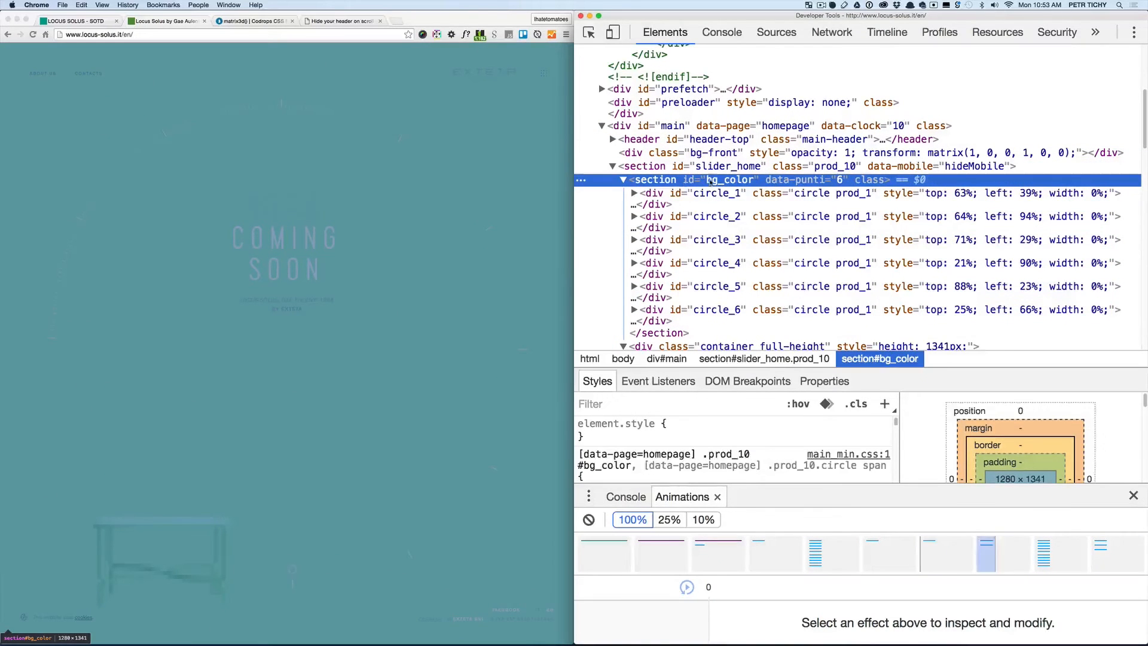
pyautogui.scroll(-1, 729, 186)
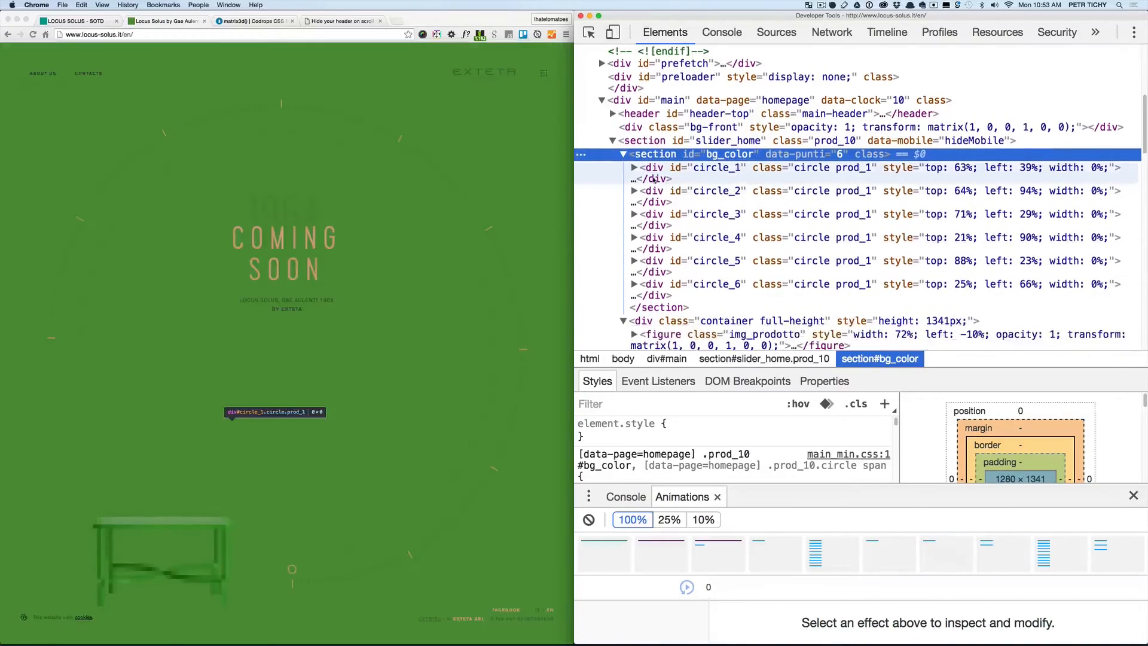
pyautogui.click(729, 186)
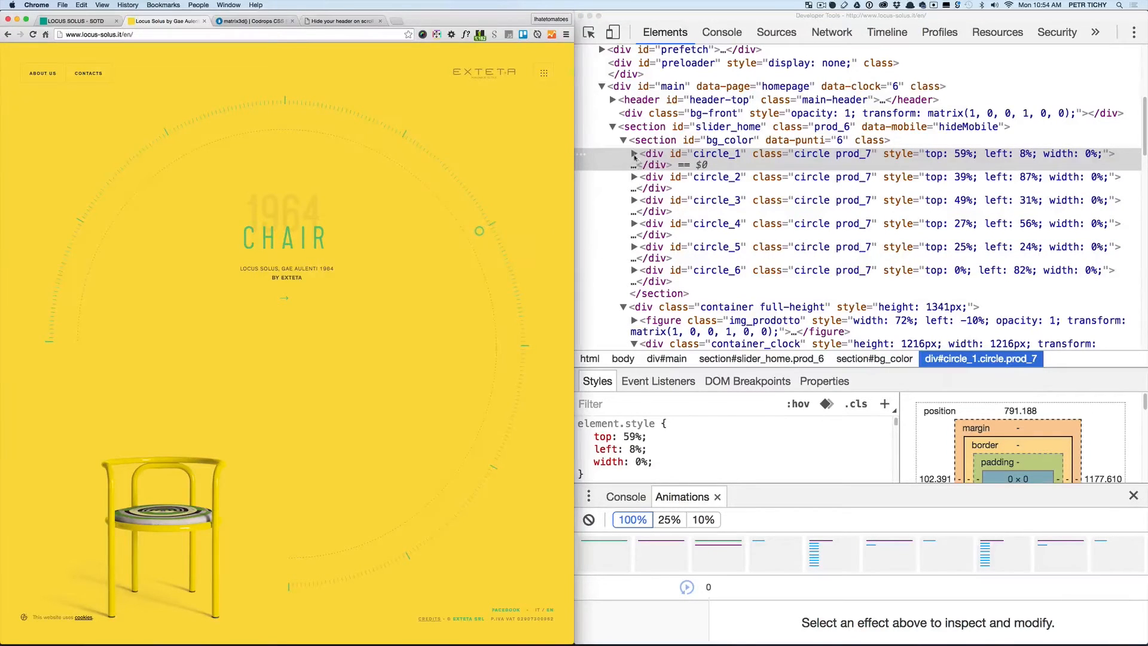
# - Select the span inside circle_1 and show its .prod_7.circle span rule with round shape and #22548c background
pyautogui.click(634, 153)
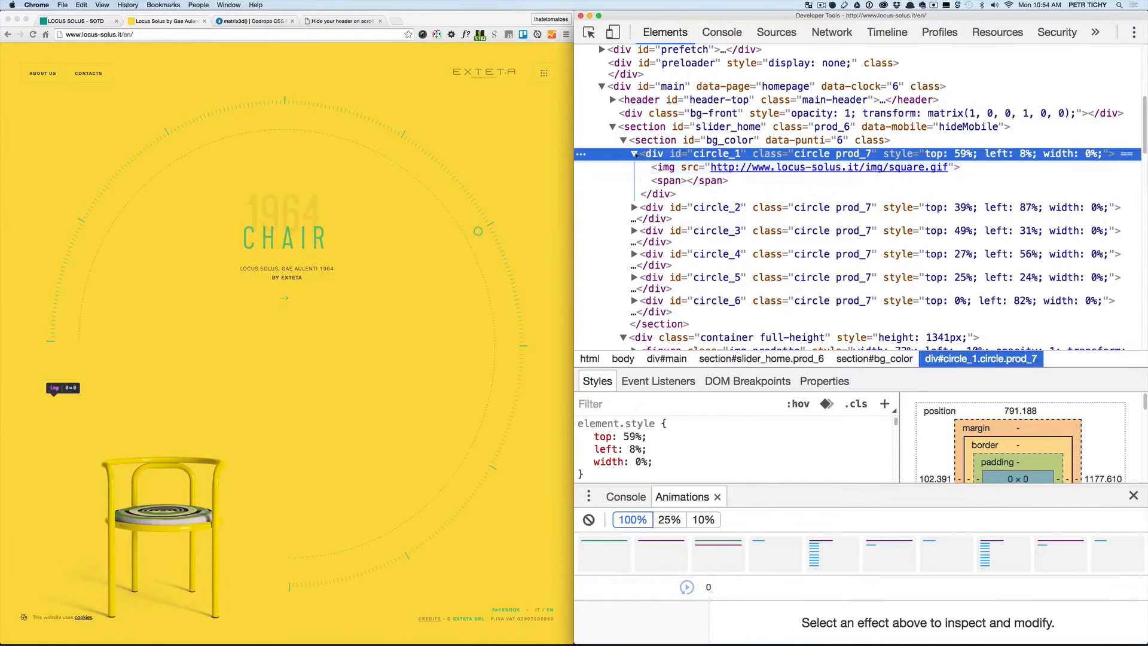
pyautogui.click(668, 181)
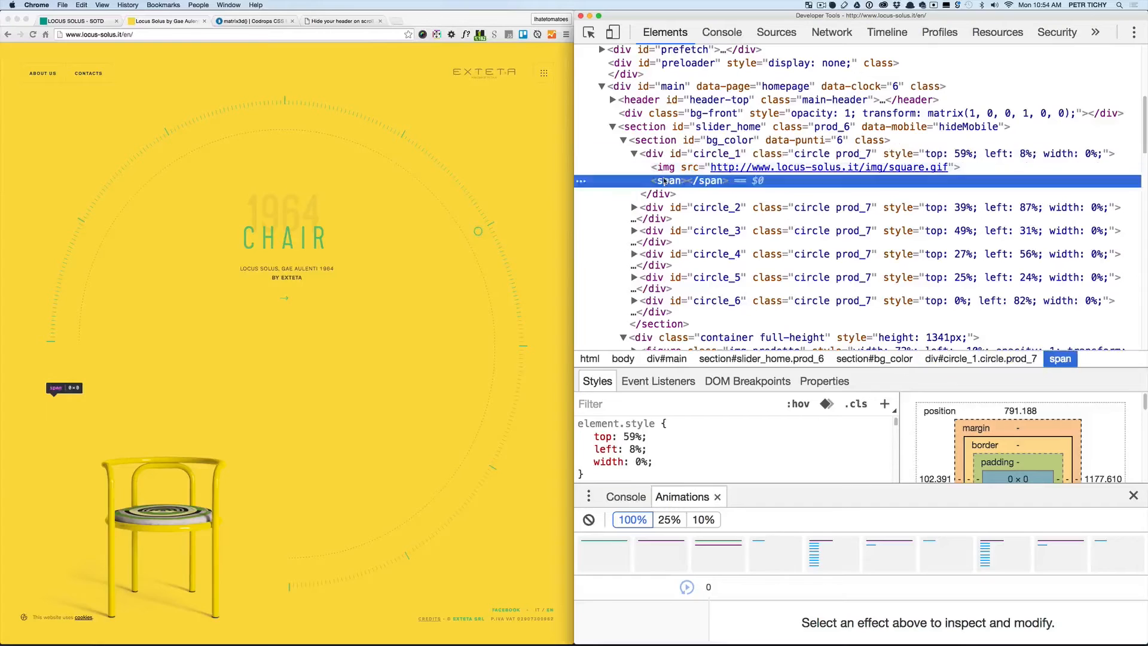
pyautogui.scroll(-2, 699, 470)
pyautogui.scroll(-2, 699, 468)
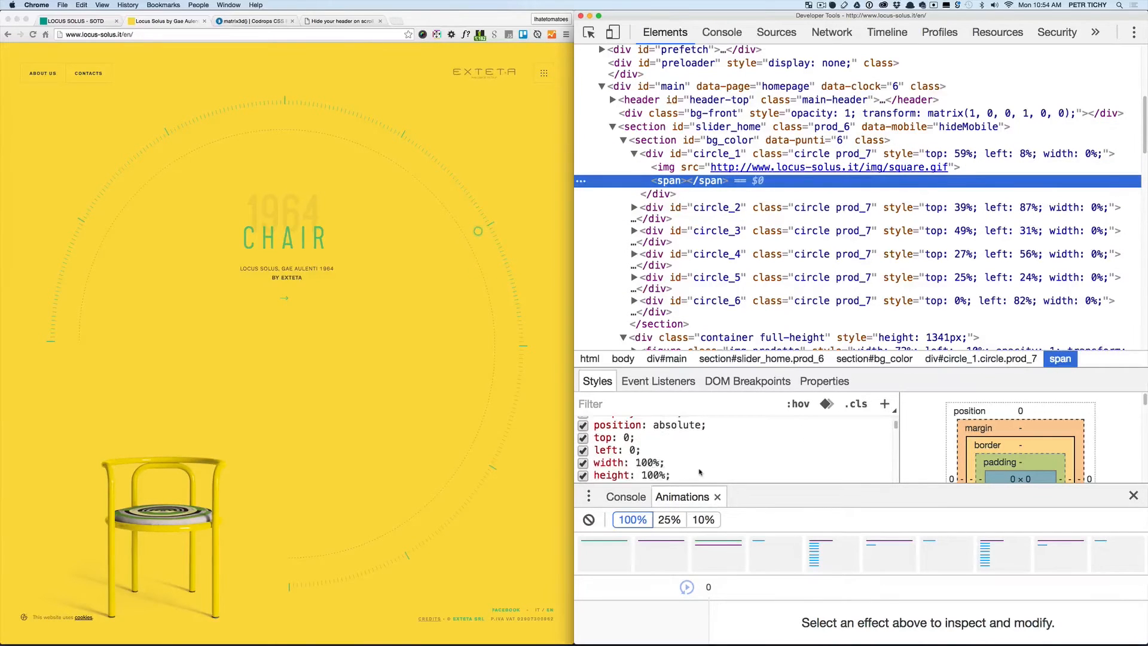
pyautogui.scroll(-2, 699, 469)
pyautogui.scroll(-1, 699, 469)
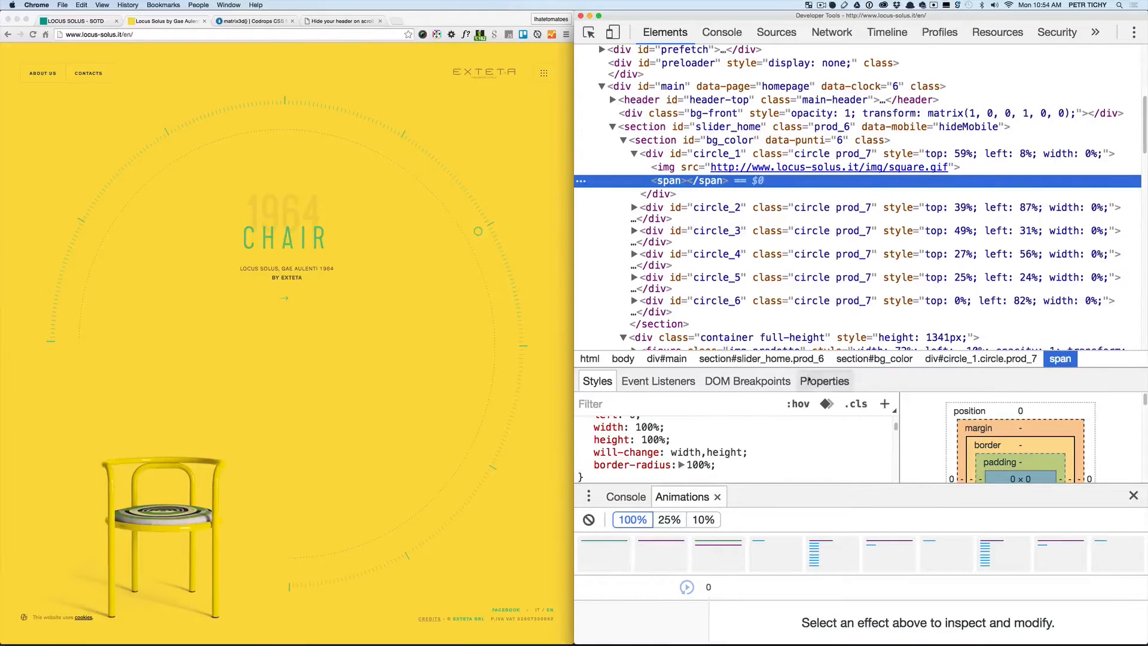
pyautogui.moveTo(807, 369); pyautogui.dragTo(808, 251)
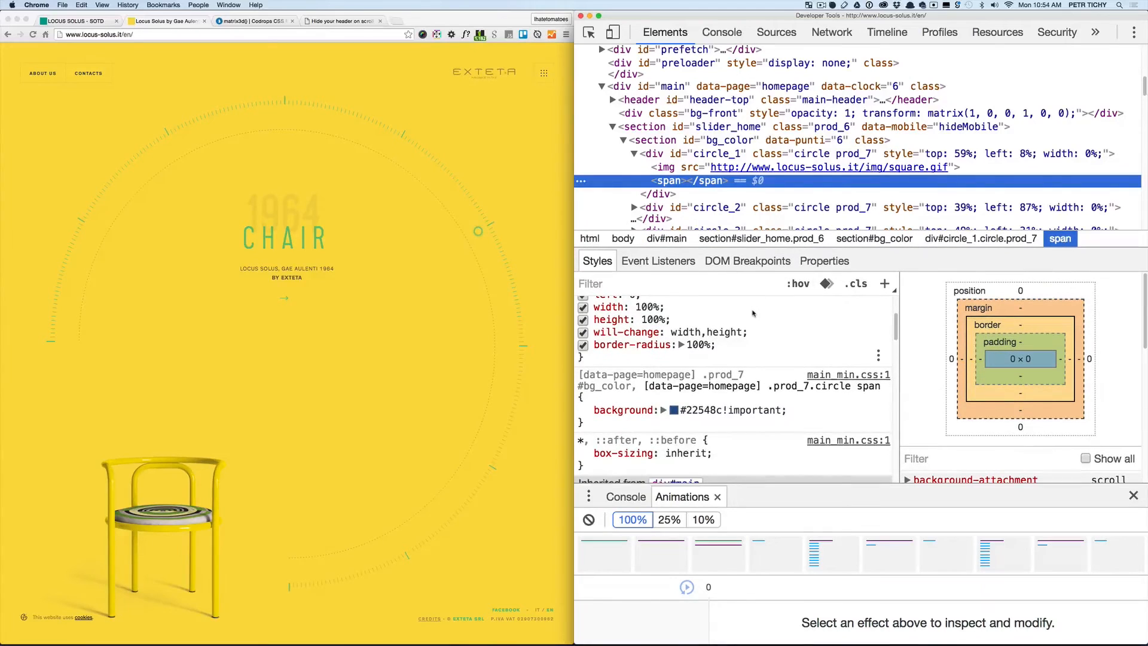
pyautogui.scroll(1, 675, 413)
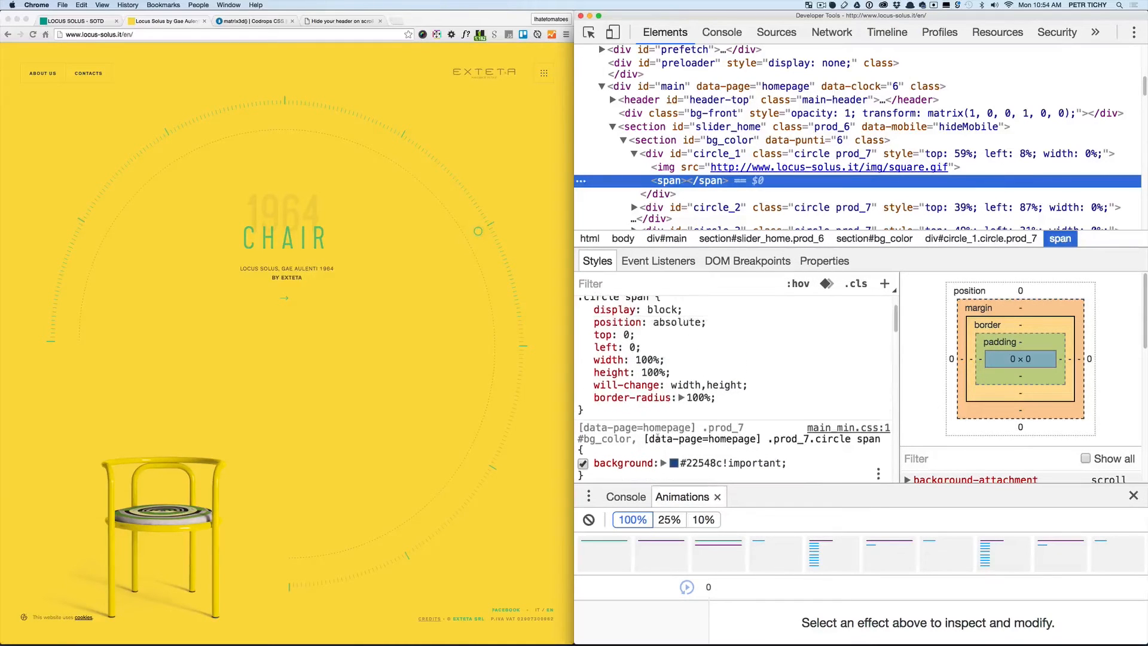
pyautogui.scroll(2, 658, 436)
pyautogui.scroll(-3, 640, 347)
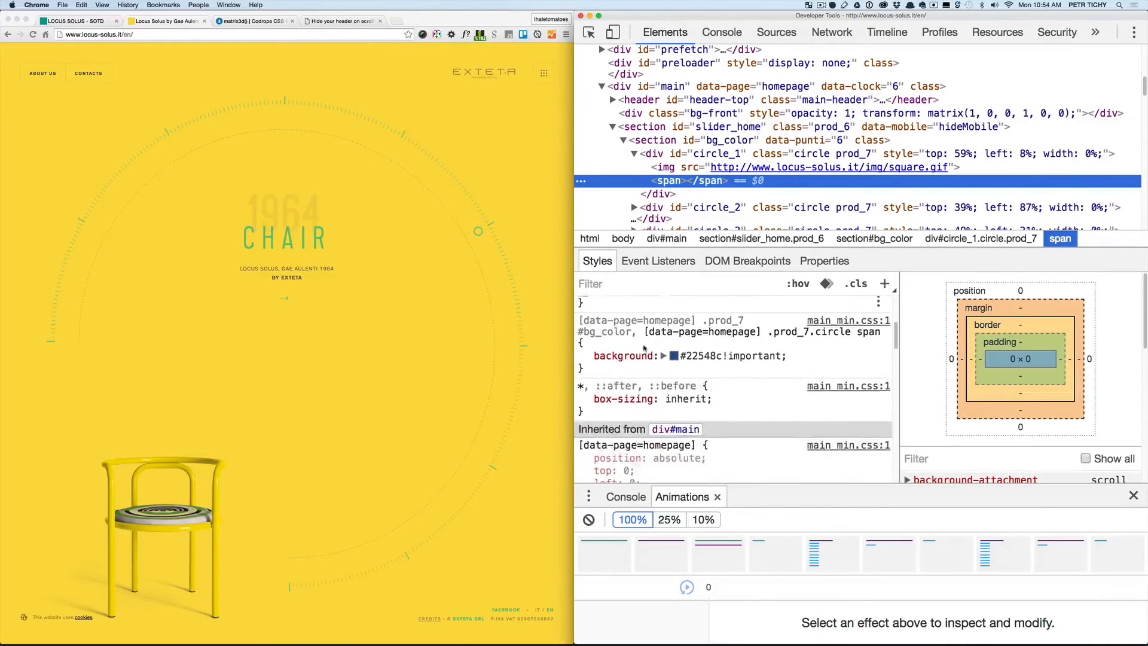
pyautogui.scroll(5, 642, 345)
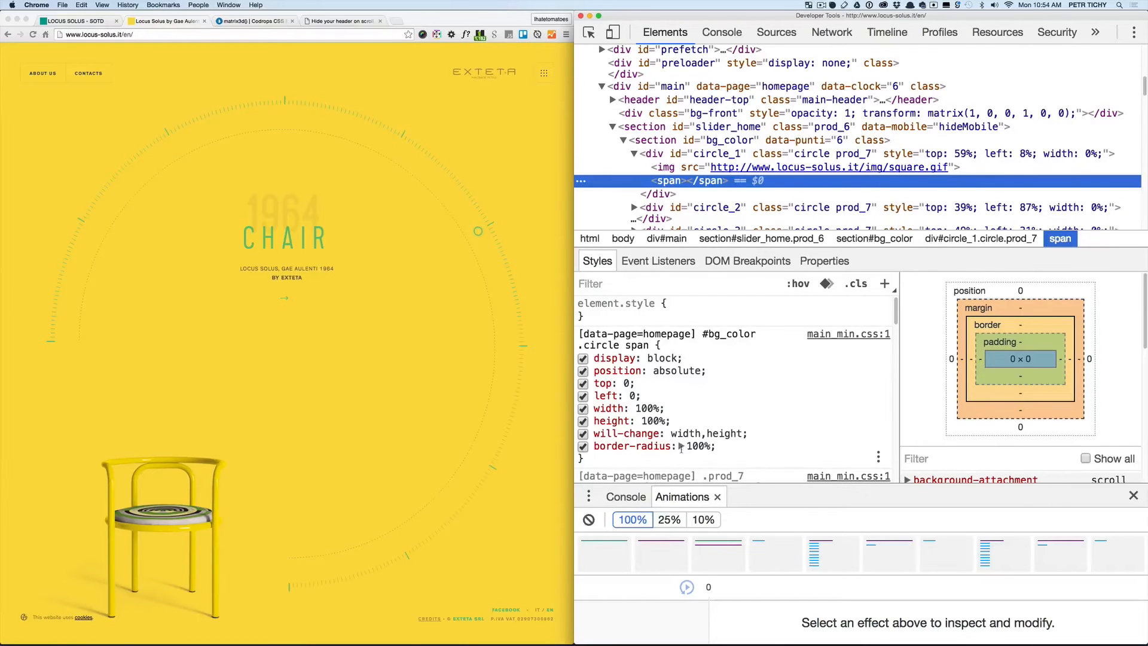
pyautogui.scroll(-4, 730, 446)
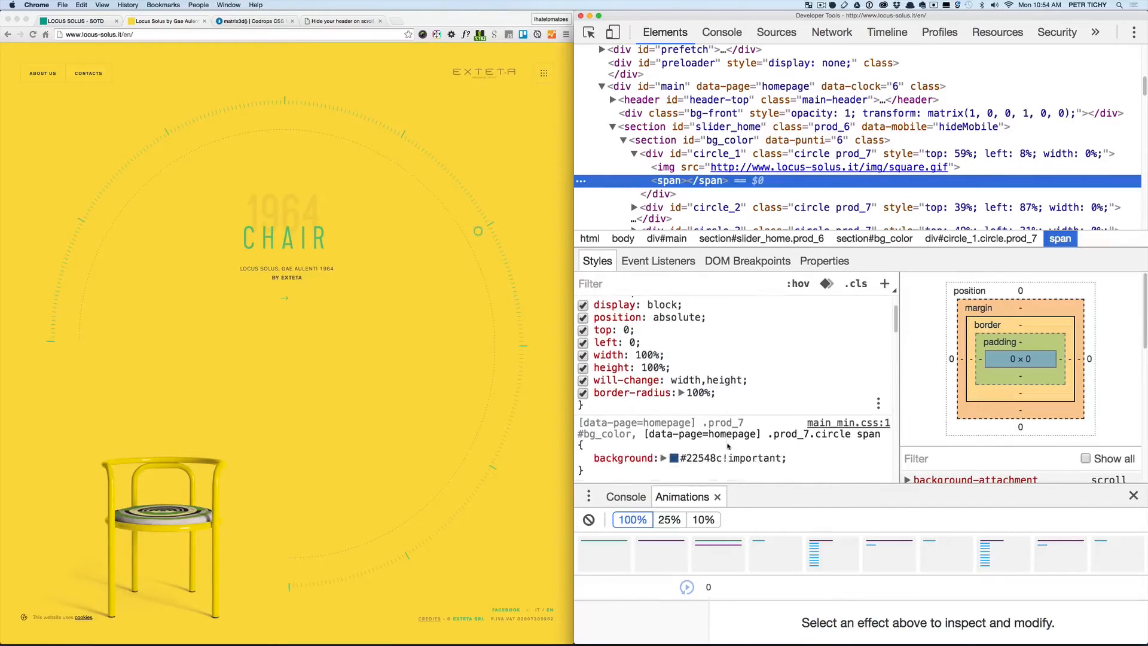
pyautogui.scroll(-3, 729, 445)
pyautogui.scroll(2, 709, 421)
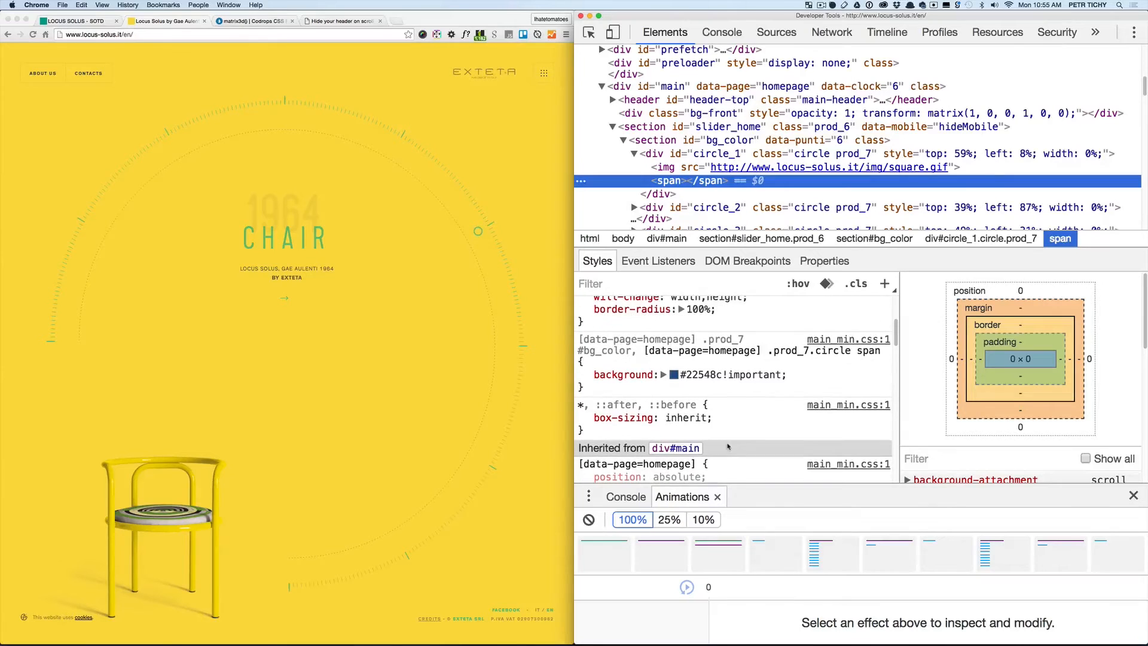
pyautogui.scroll(-1, 687, 408)
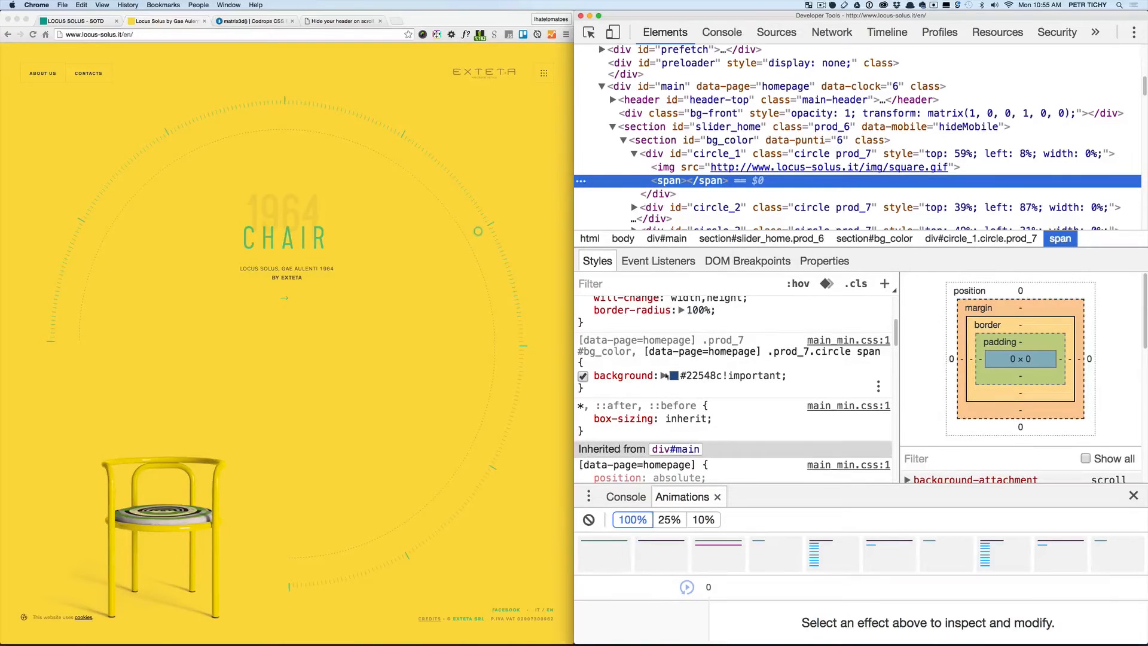
pyautogui.click(806, 351)
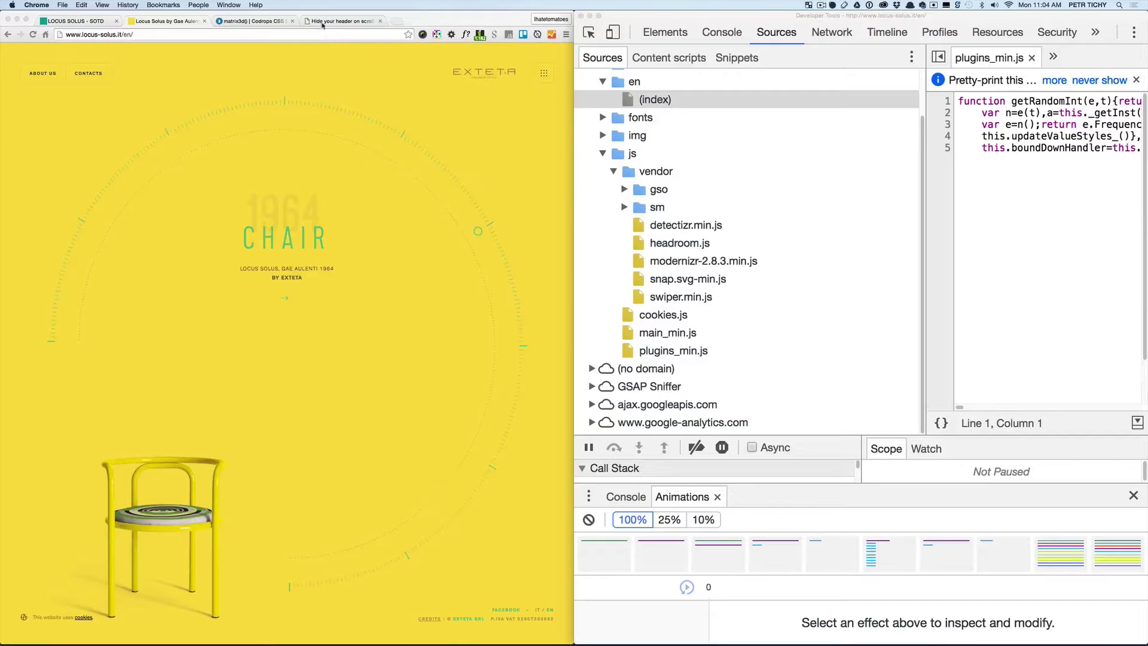
# - Switch to the Headroom.js library page matching the headroom.js vendor script
pyautogui.click(330, 24)
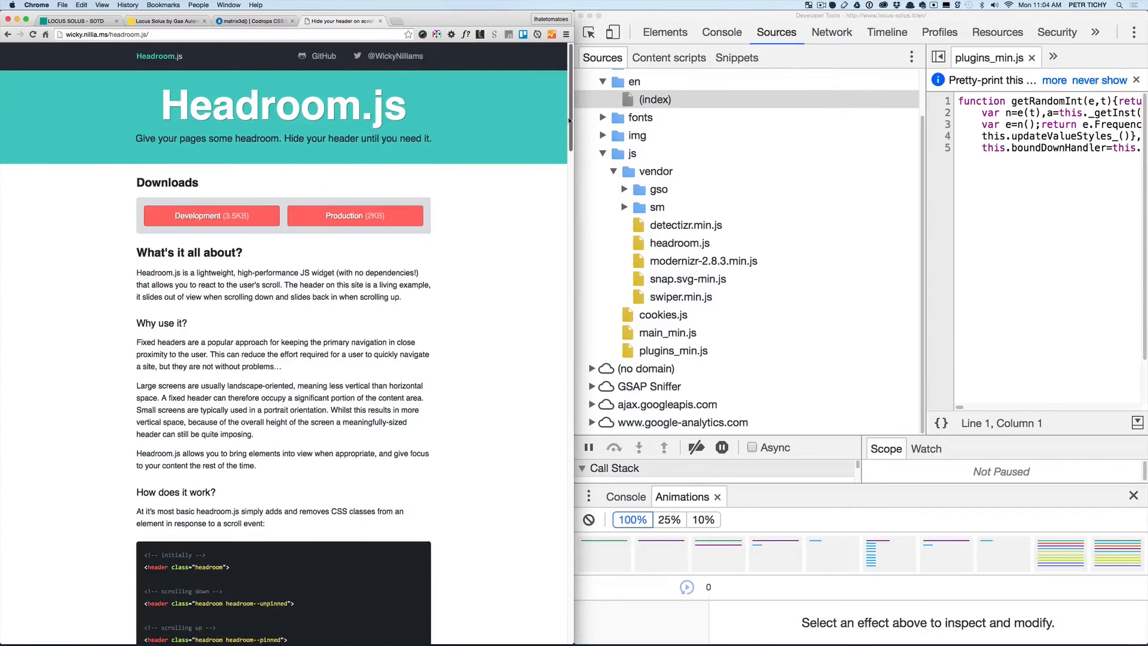
pyautogui.moveTo(567, 119)
pyautogui.mouseDown()
pyautogui.moveTo(564, 219)
pyautogui.moveTo(567, 144)
pyautogui.mouseUp()
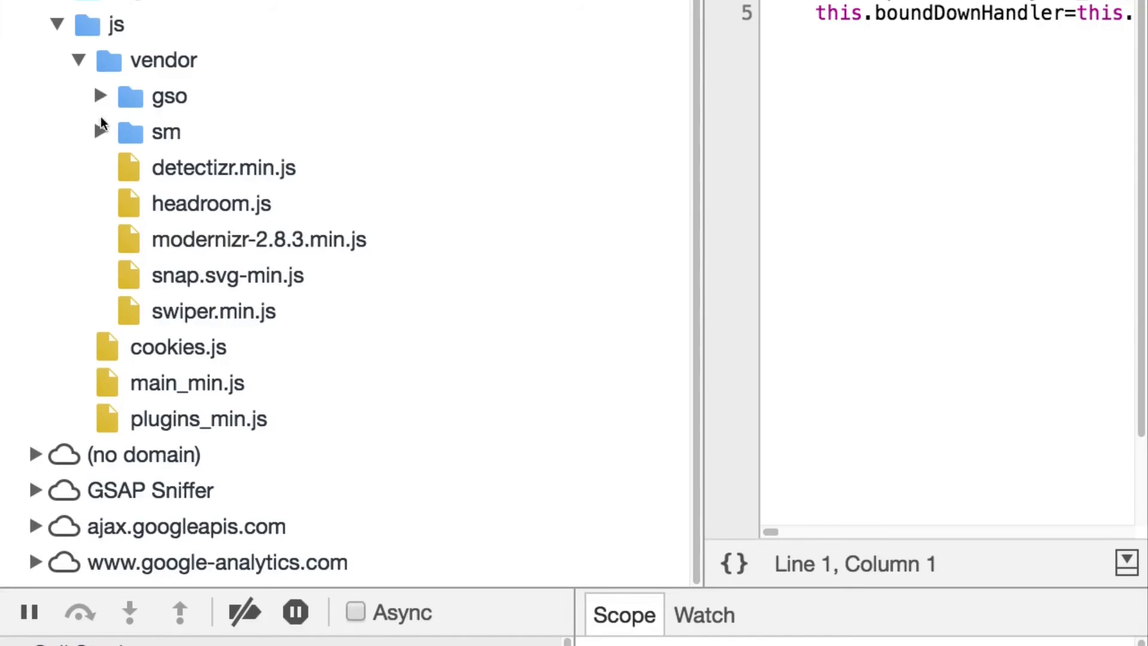
# - Expand gso, gso/plugins, sm and sm/plugins to reveal the TweenMax and ScrollMagic scripts
pyautogui.click(100, 96)
pyautogui.click(122, 133)
pyautogui.scroll(-3, 122, 134)
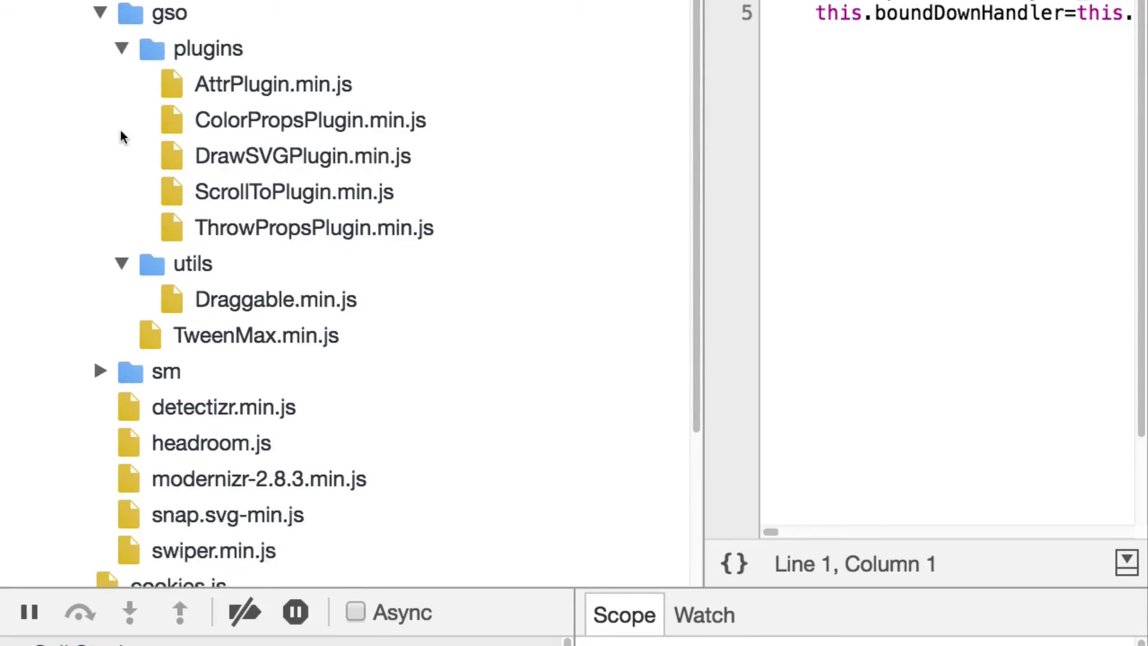
pyautogui.scroll(-3, 122, 133)
pyautogui.click(99, 222)
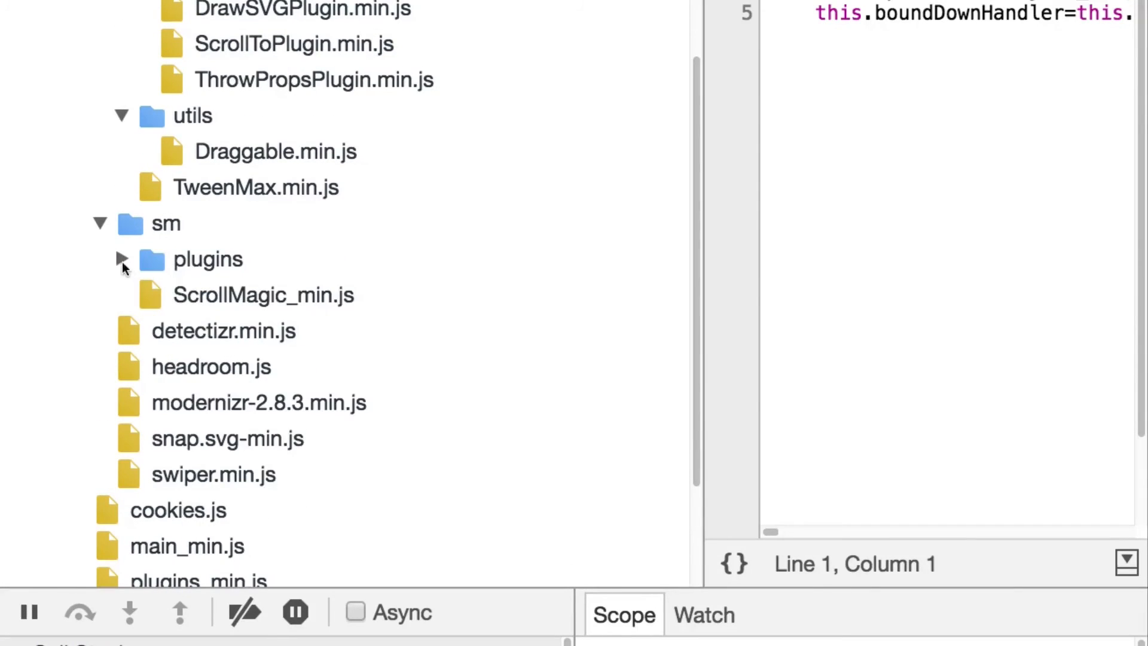
pyautogui.click(122, 260)
pyautogui.scroll(3, 233, 336)
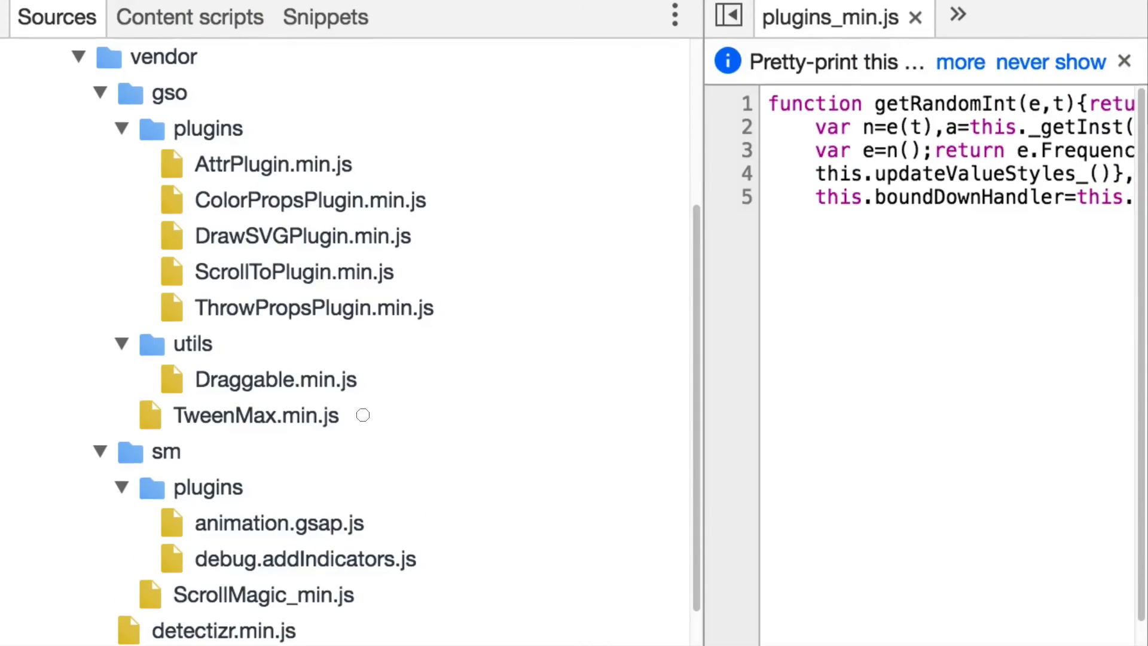
pyautogui.moveTo(363, 422)
pyautogui.mouseDown()
pyautogui.moveTo(387, 406)
pyautogui.moveTo(412, 361)
pyautogui.mouseUp()
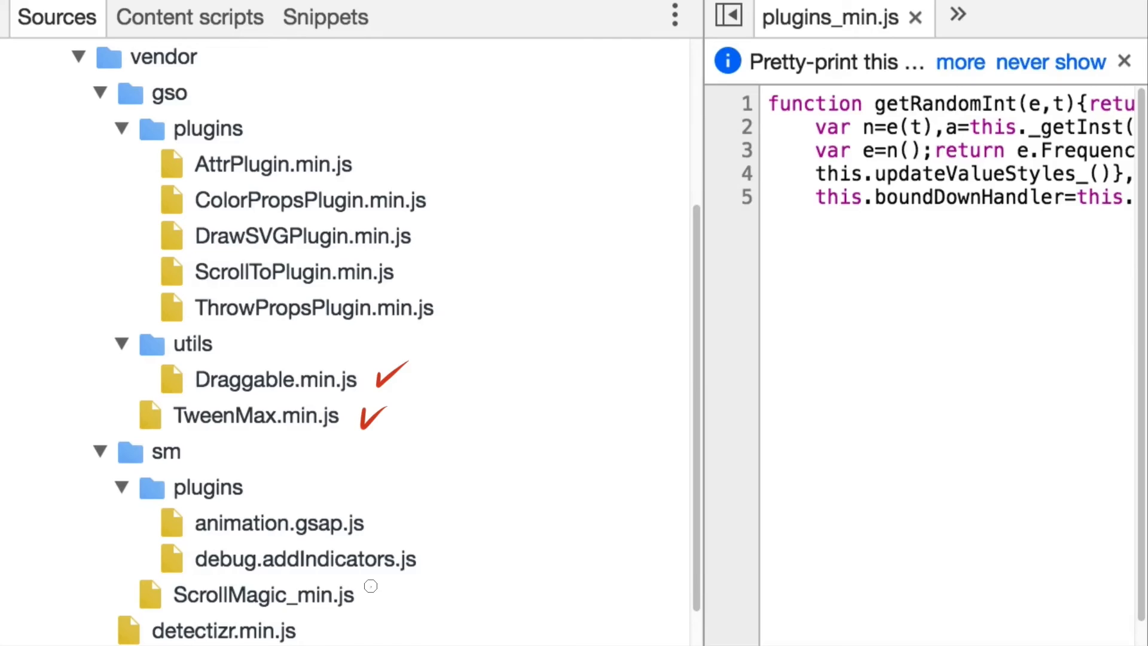
# - Return focus to the browser window showing the Chair slide
pyautogui.moveTo(370, 586); pyautogui.dragTo(415, 564)
pyautogui.moveTo(379, 521); pyautogui.dragTo(414, 492)
pyautogui.moveTo(323, 492)
pyautogui.mouseDown()
pyautogui.moveTo(301, 430)
pyautogui.moveTo(334, 446)
pyautogui.mouseUp()
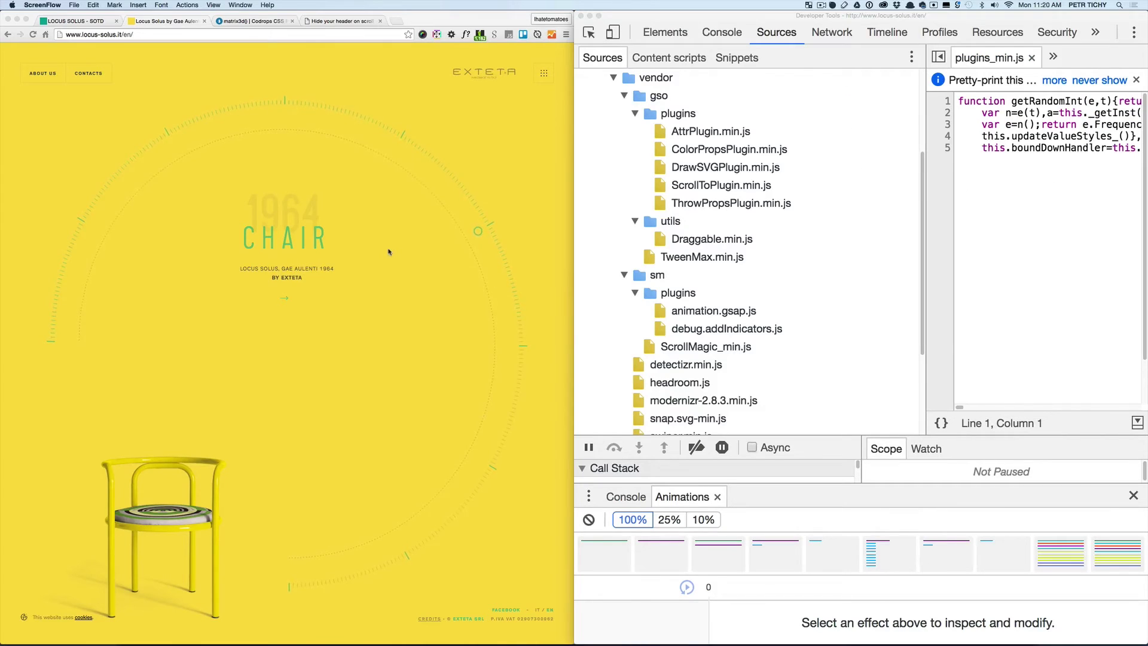
pyautogui.click(388, 252)
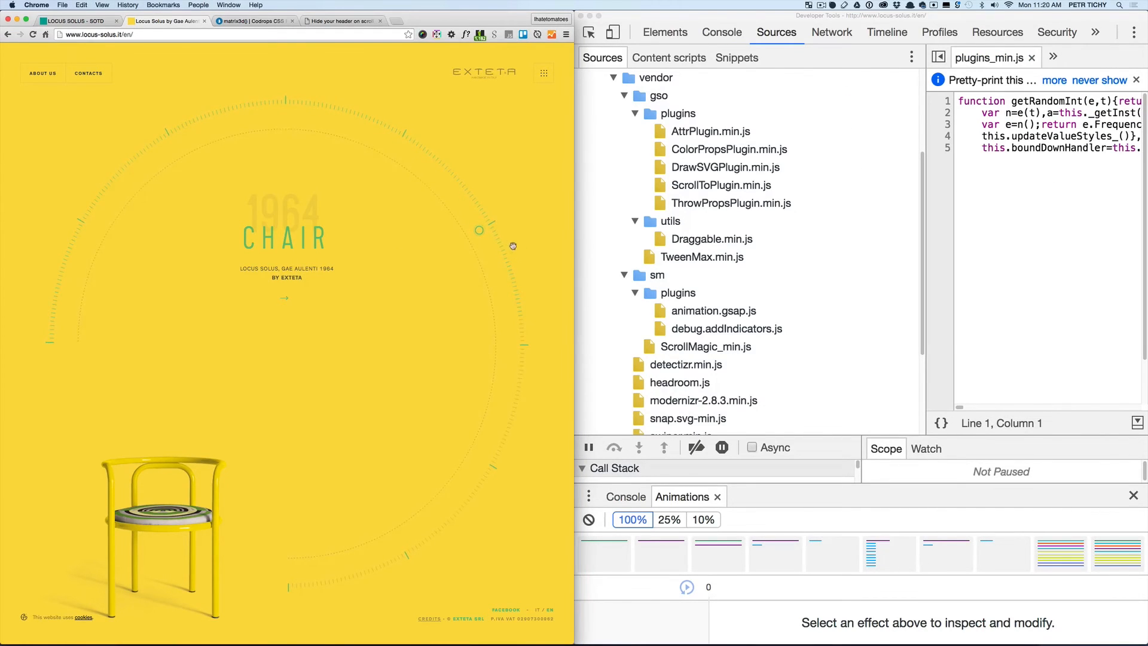
# - Turn the product dial to POUFFE and open its detail page
pyautogui.click(510, 349)
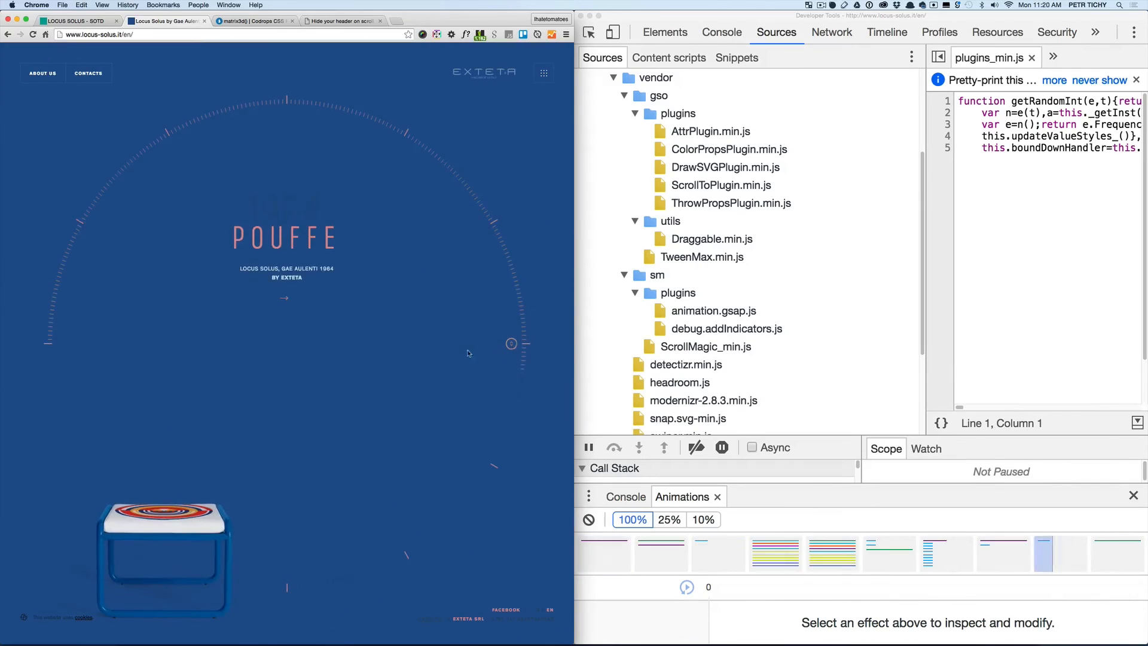
pyautogui.click(287, 299)
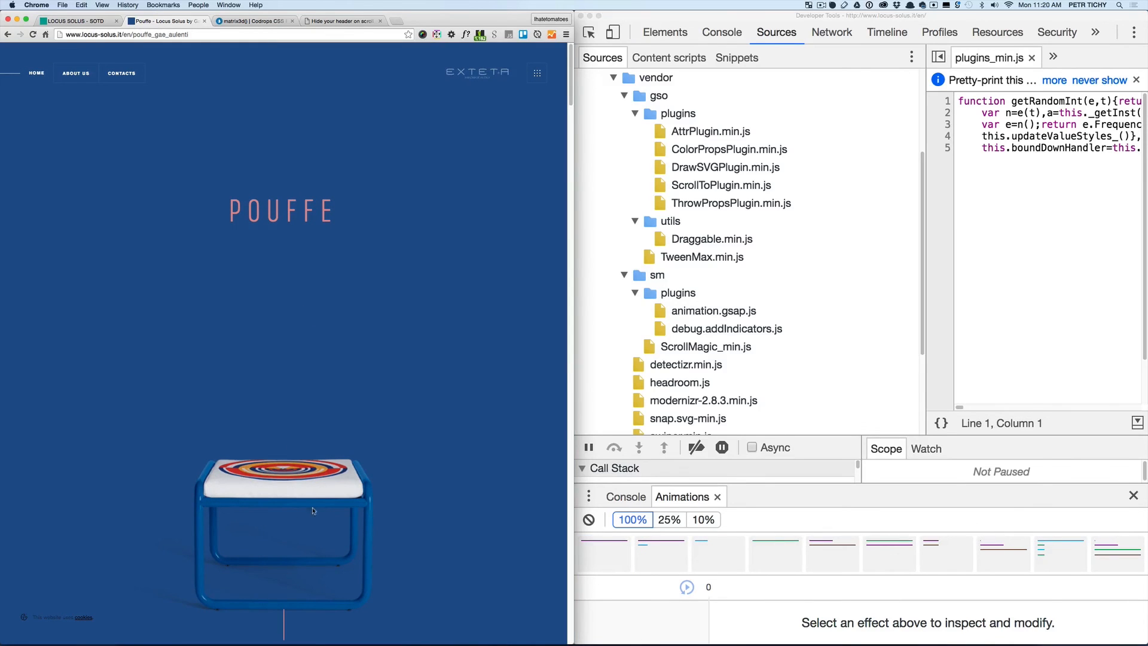
pyautogui.moveTo(570, 86)
pyautogui.mouseDown()
pyautogui.moveTo(561, 206)
pyautogui.moveTo(560, 75)
pyautogui.mouseUp()
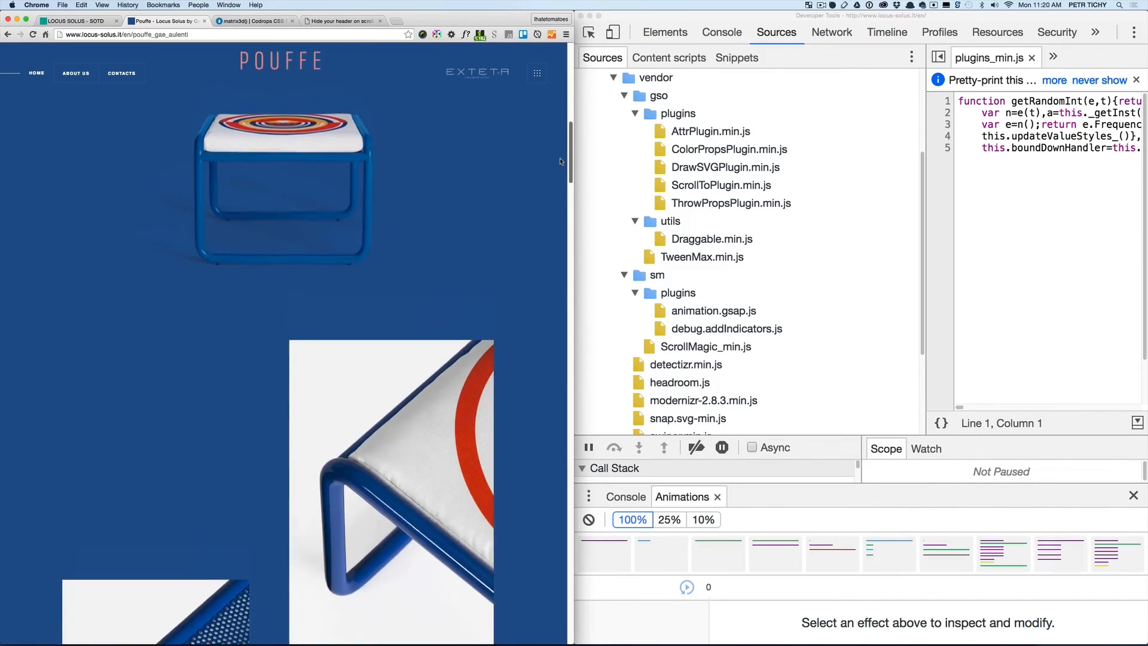